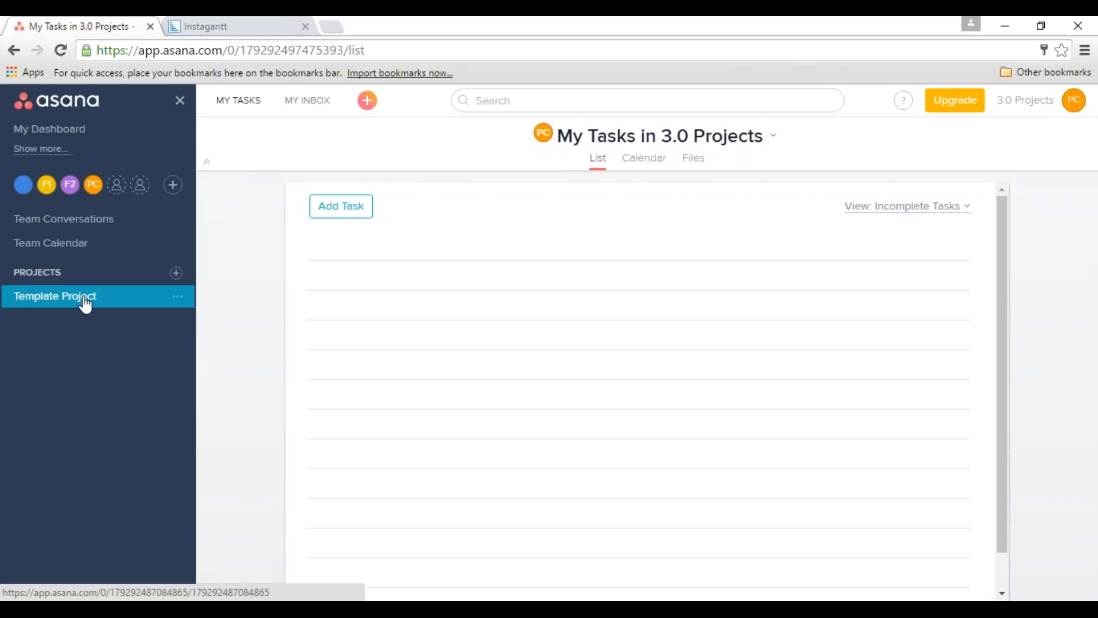
Copy Template Project as a new project named "New Fit Out Project", keeping the default included items.
click(86, 304)
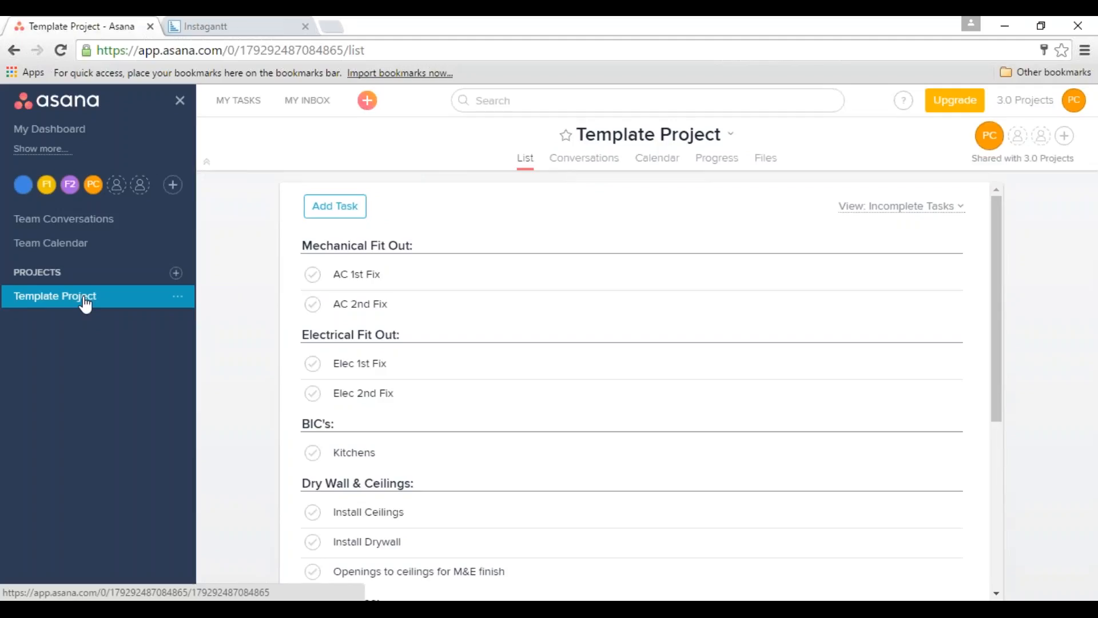
click(178, 302)
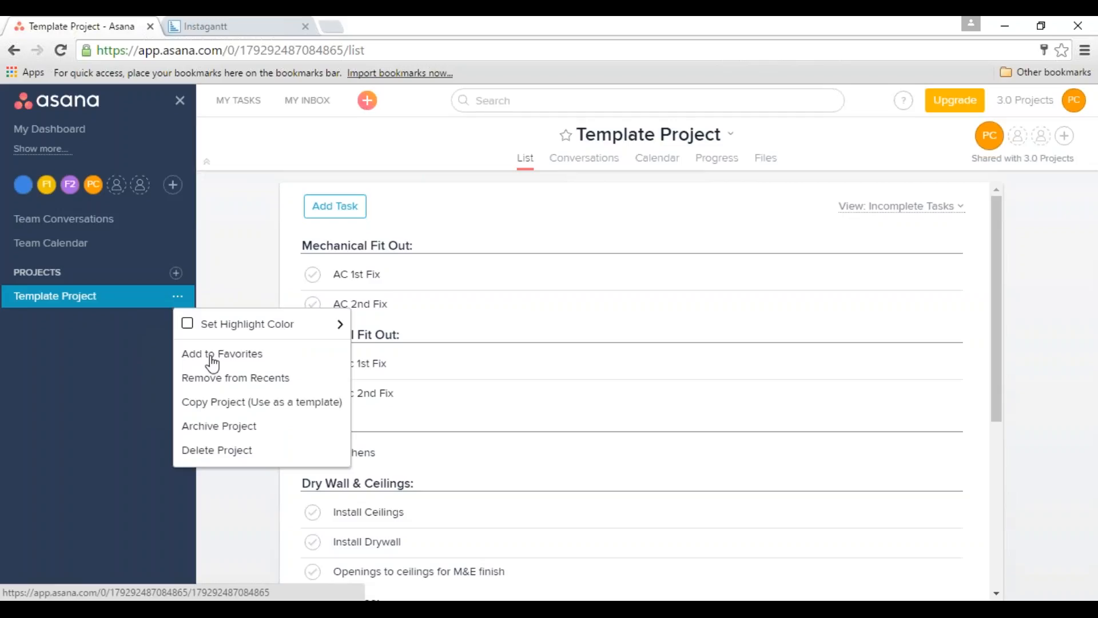
click(235, 409)
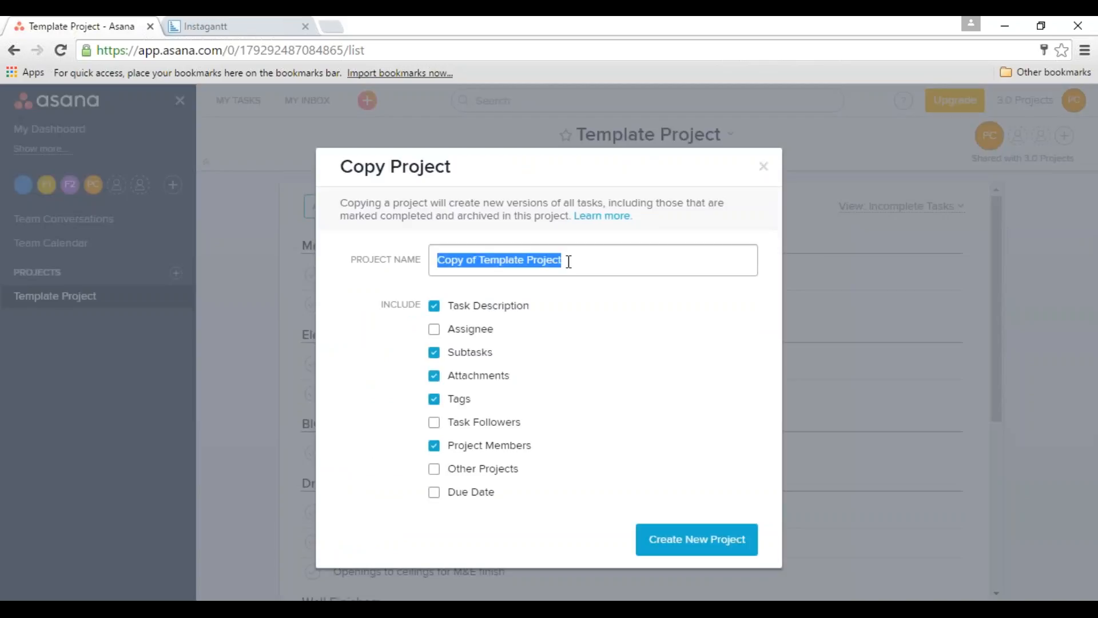
key(BackSpace)
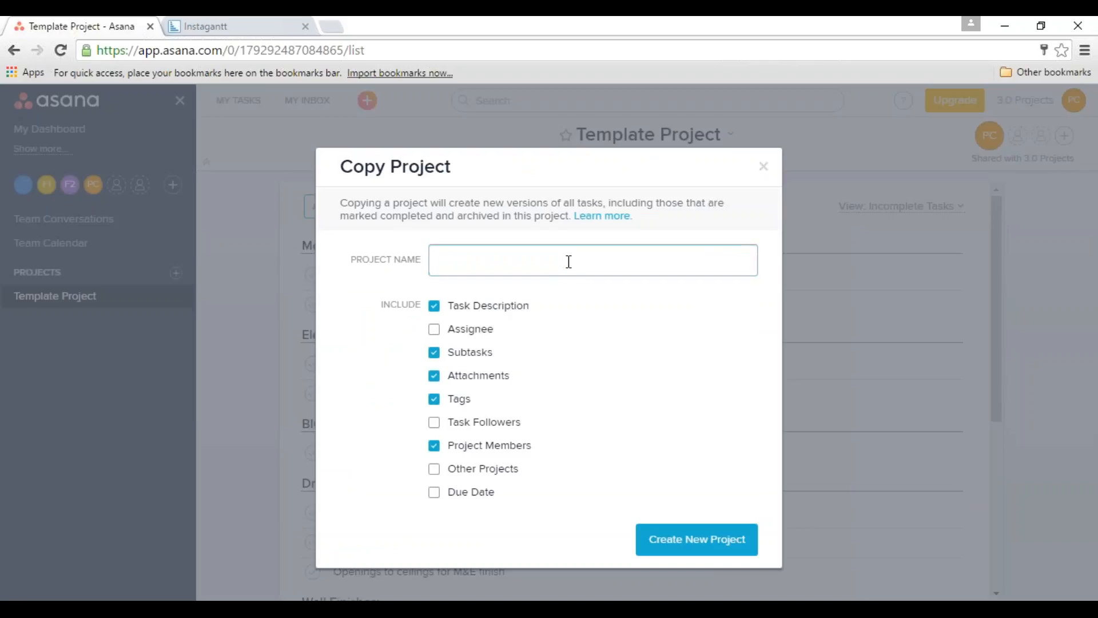
text(New Fit Out Project)
click(679, 543)
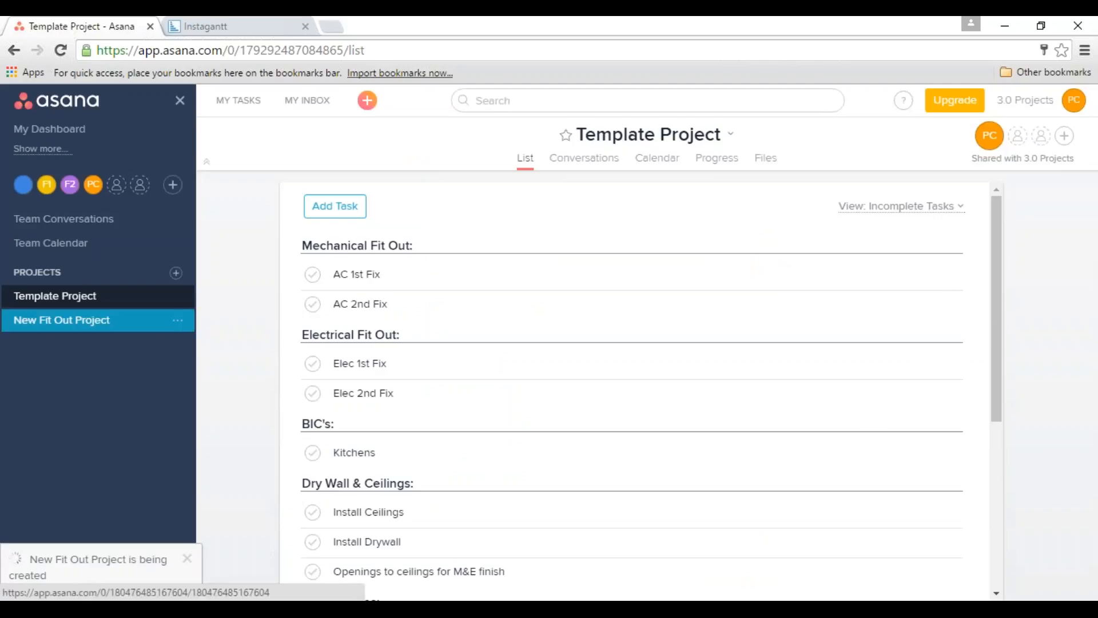
Open New Fit Out Project and assign its AC 1st Fix task to Foreman 1.
click(90, 331)
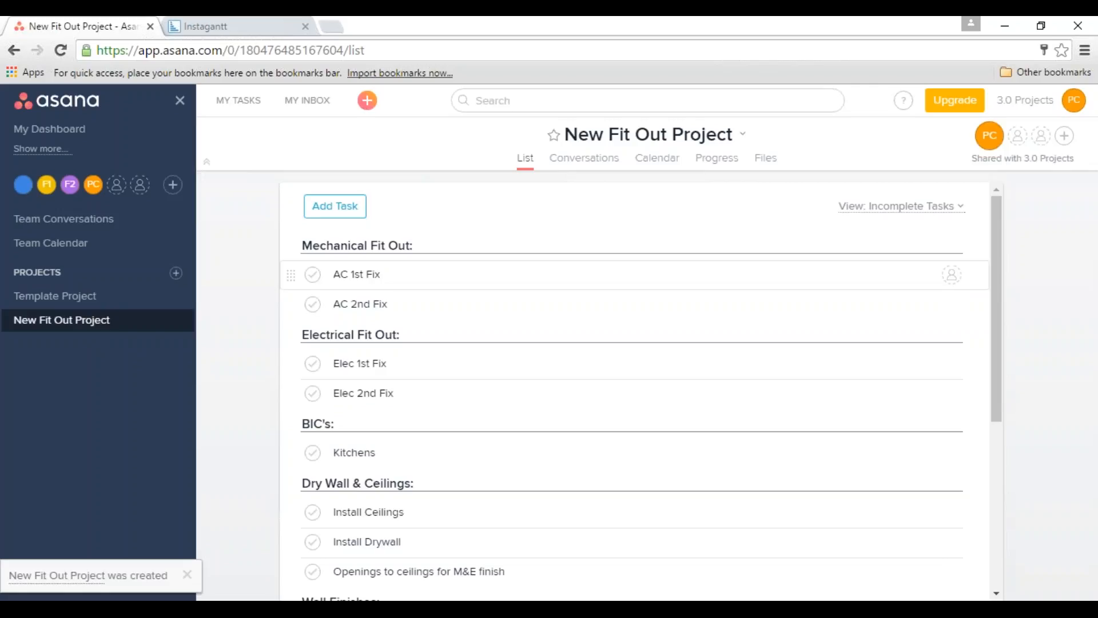
click(421, 279)
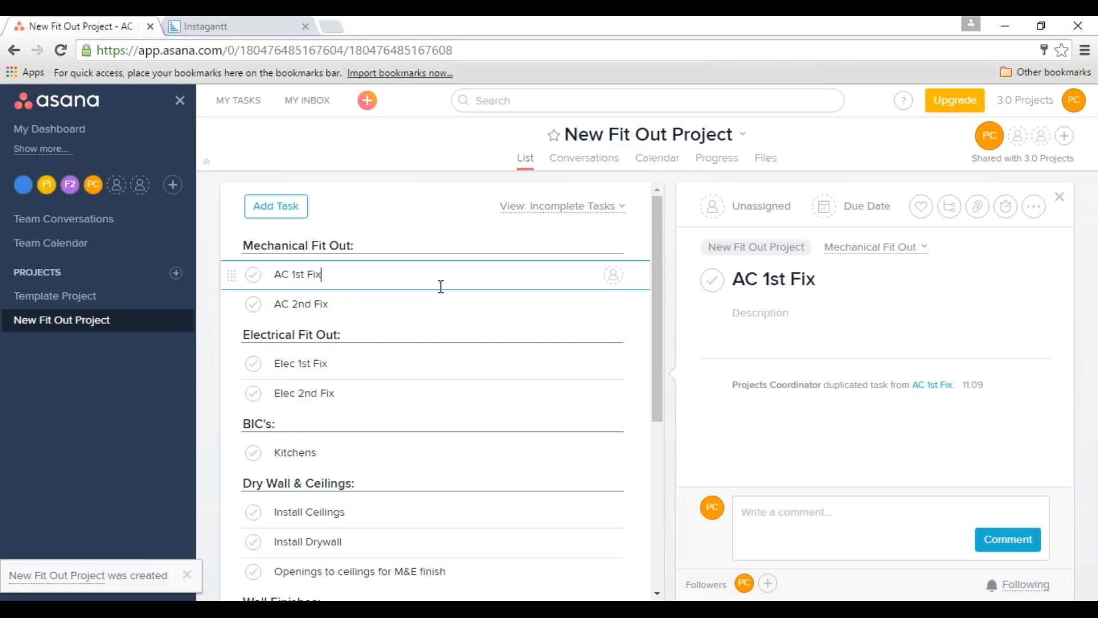
click(614, 275)
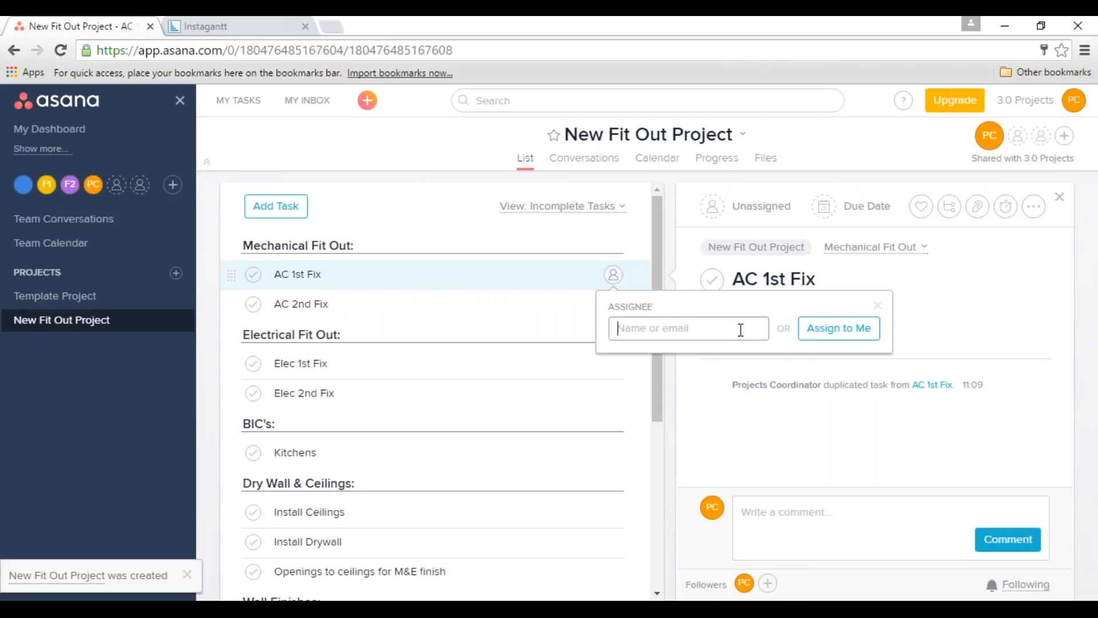
text(for)
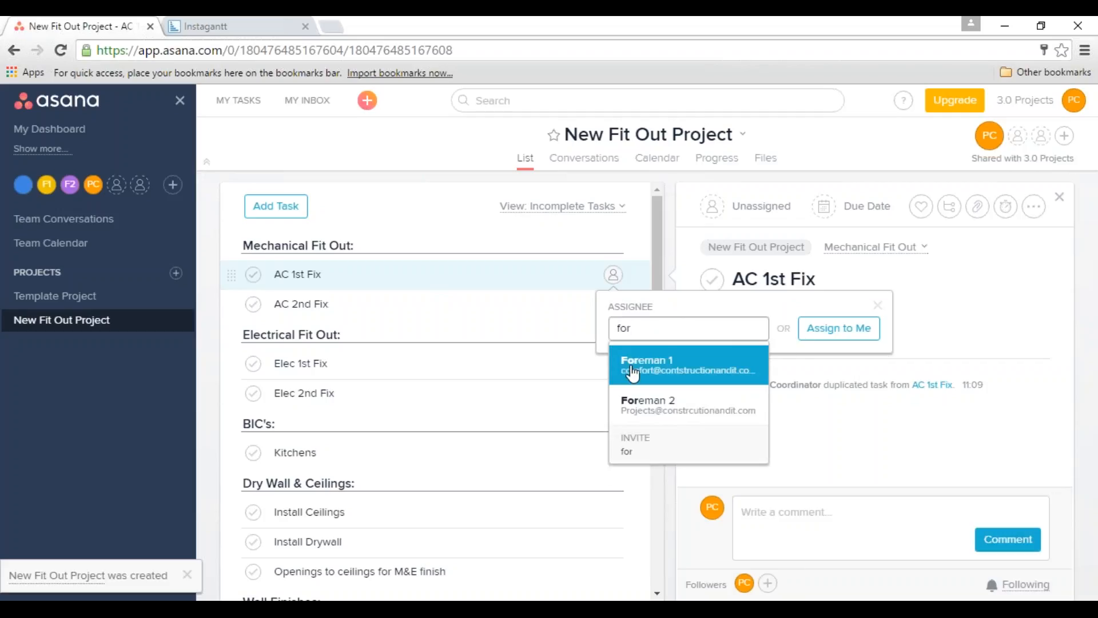
click(711, 376)
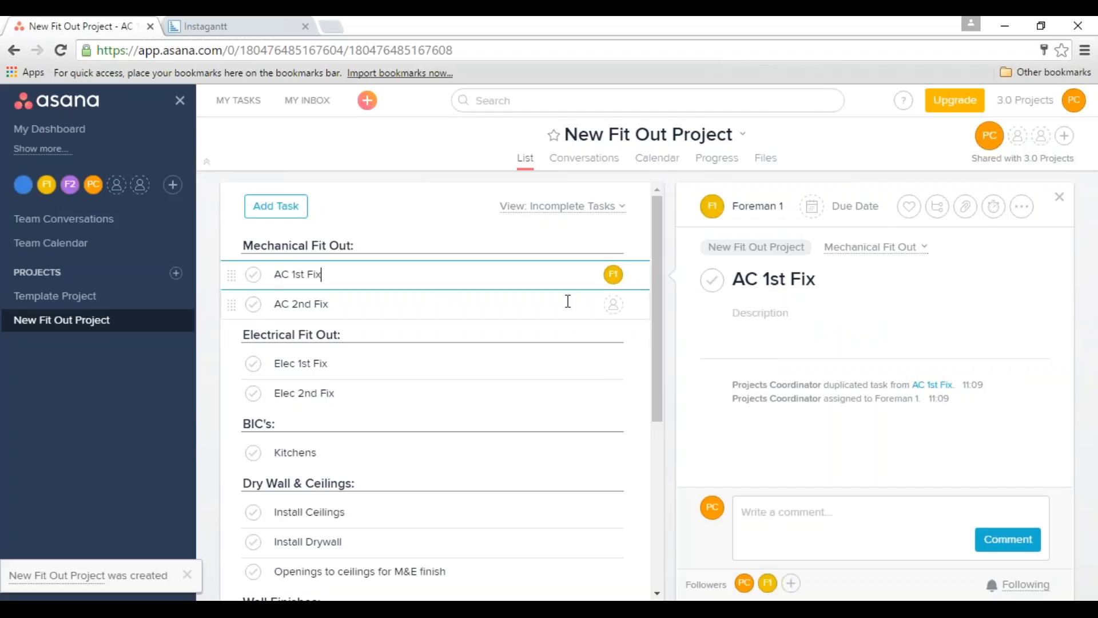
Assign the AC 2nd Fix task under Mechanical Fit Out to Foreman 1.
click(608, 306)
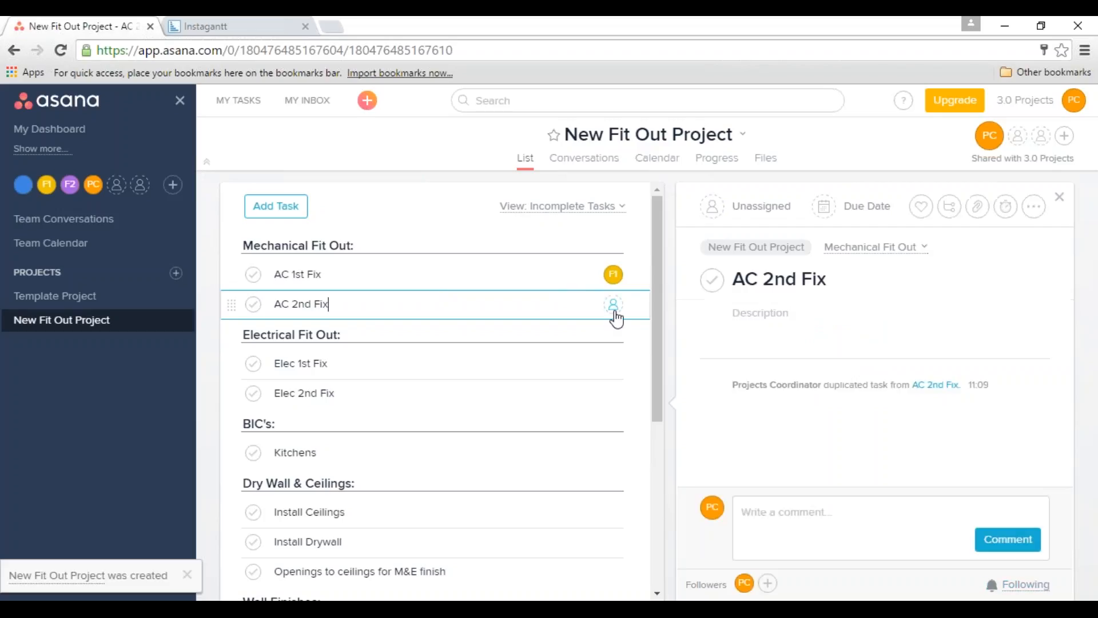
click(614, 307)
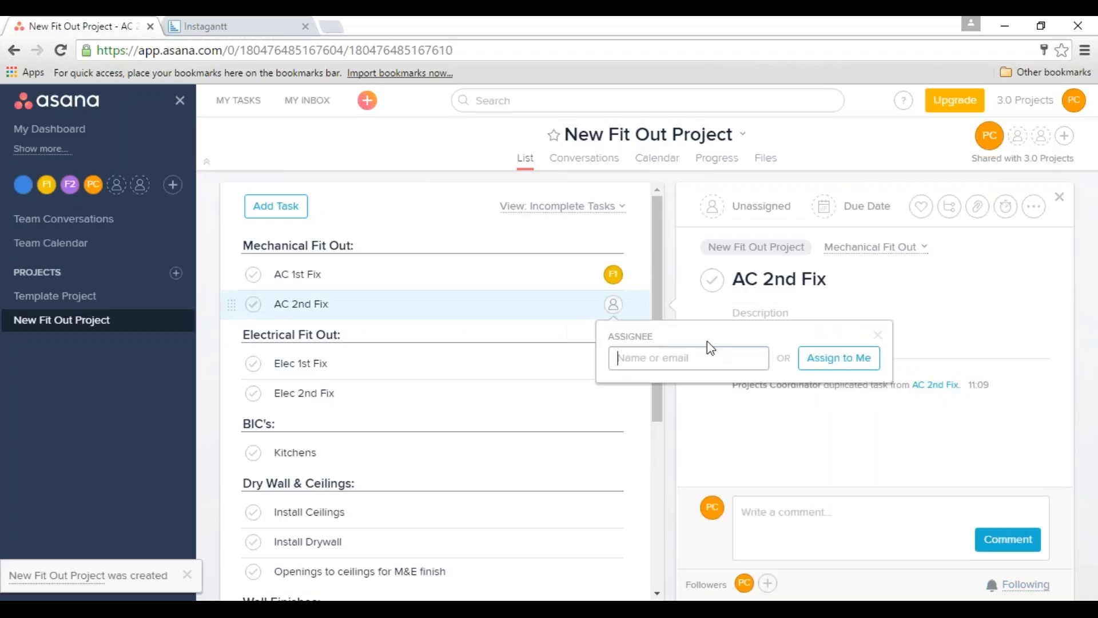
text(fore)
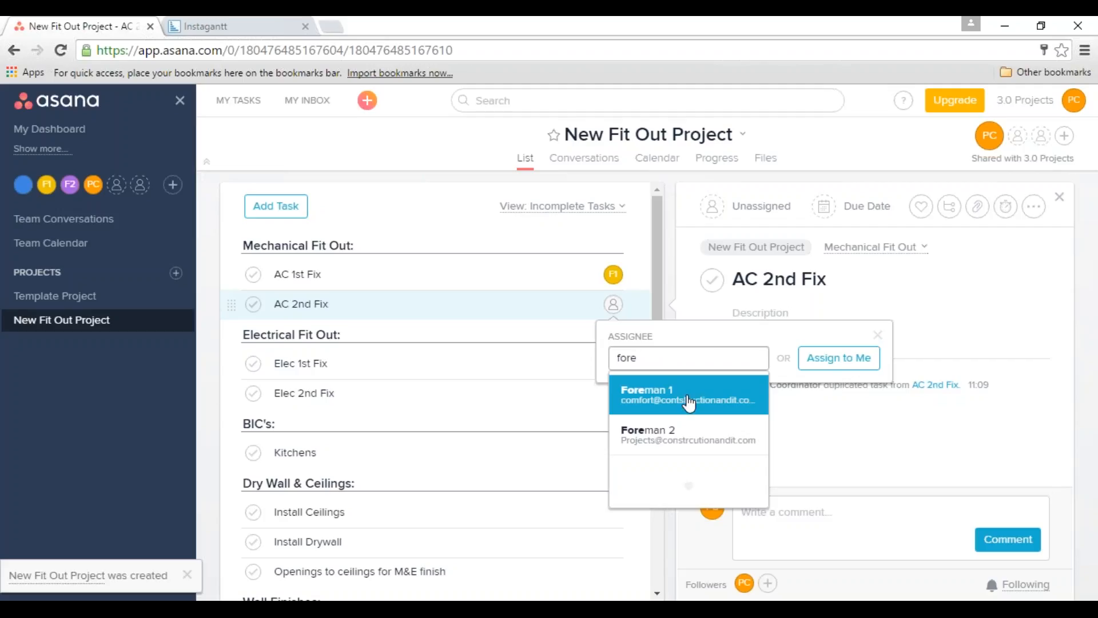
click(648, 402)
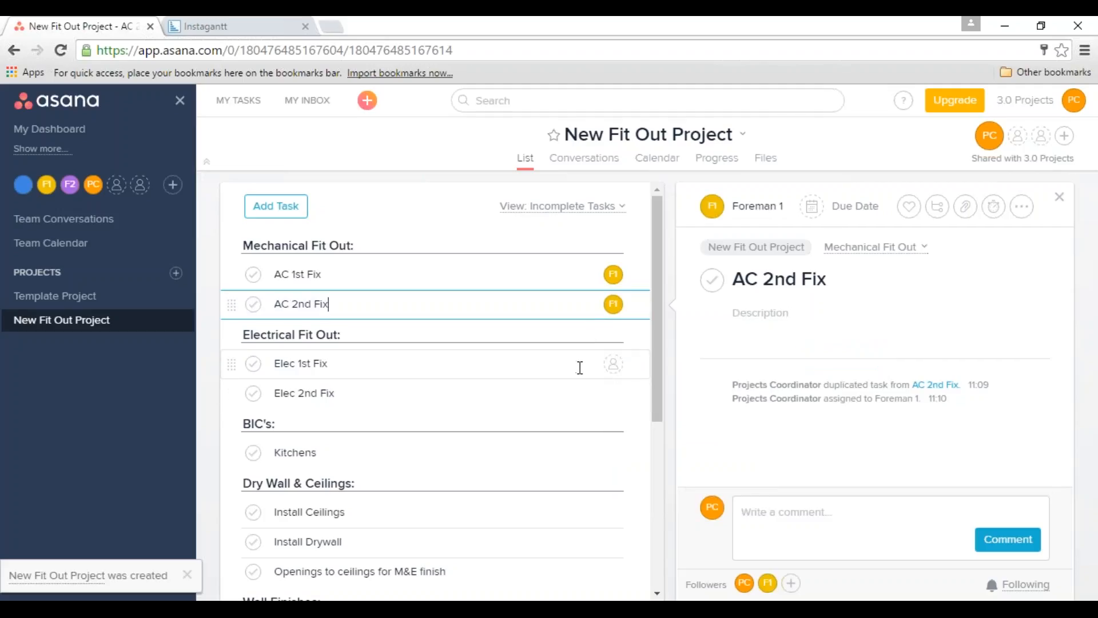
Assign both Electrical Fit Out tasks, Elec 1st Fix and Elec 2nd Fix, to Foreman 2.
click(588, 369)
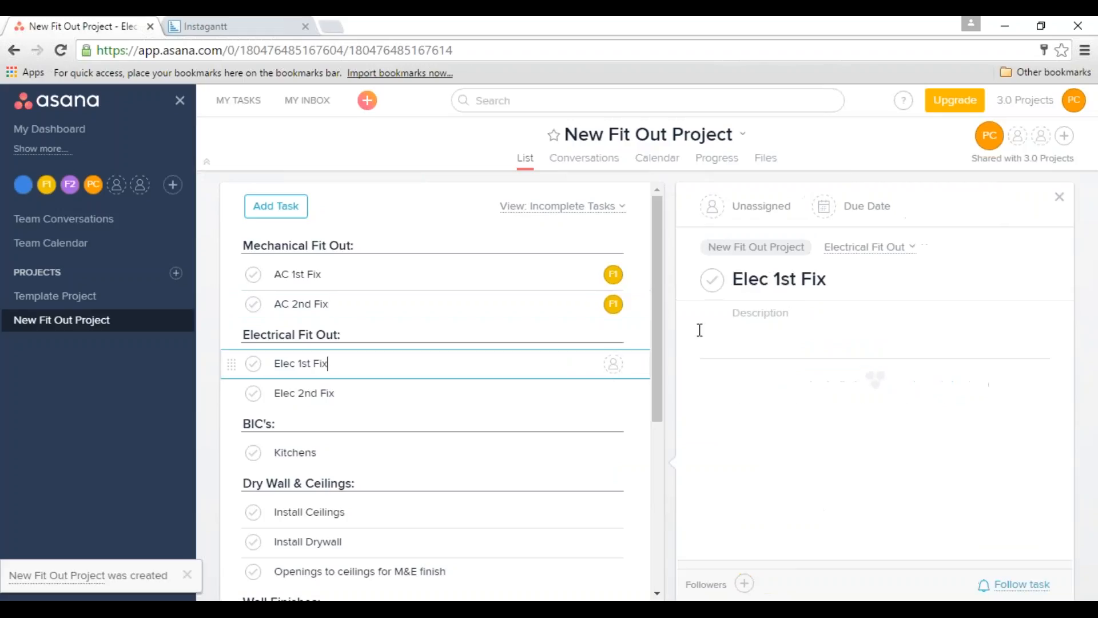
click(714, 211)
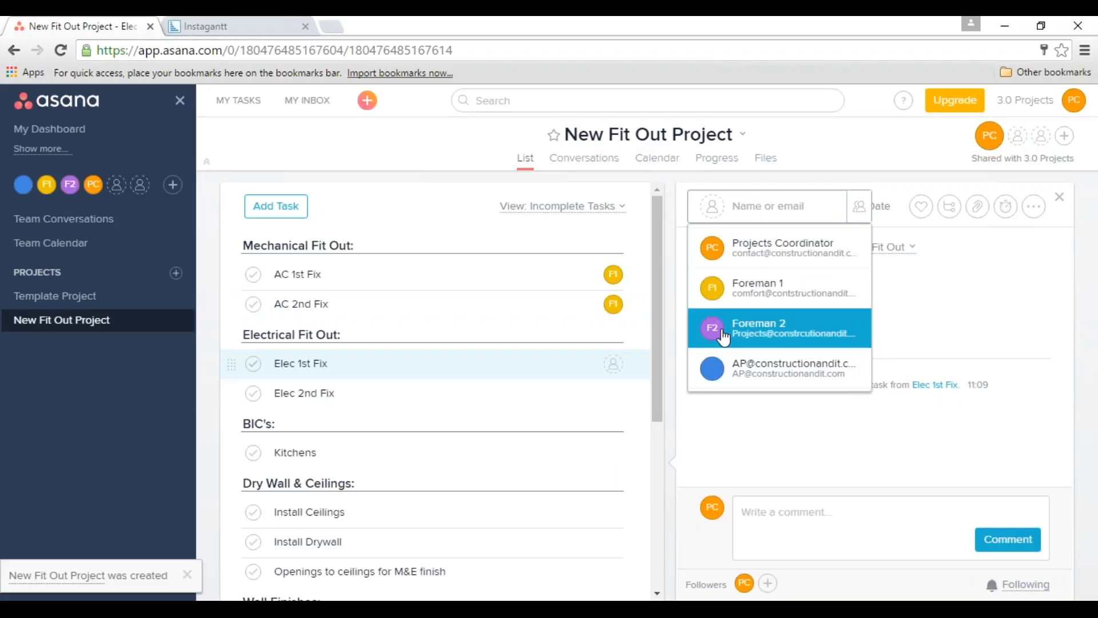
key(Return)
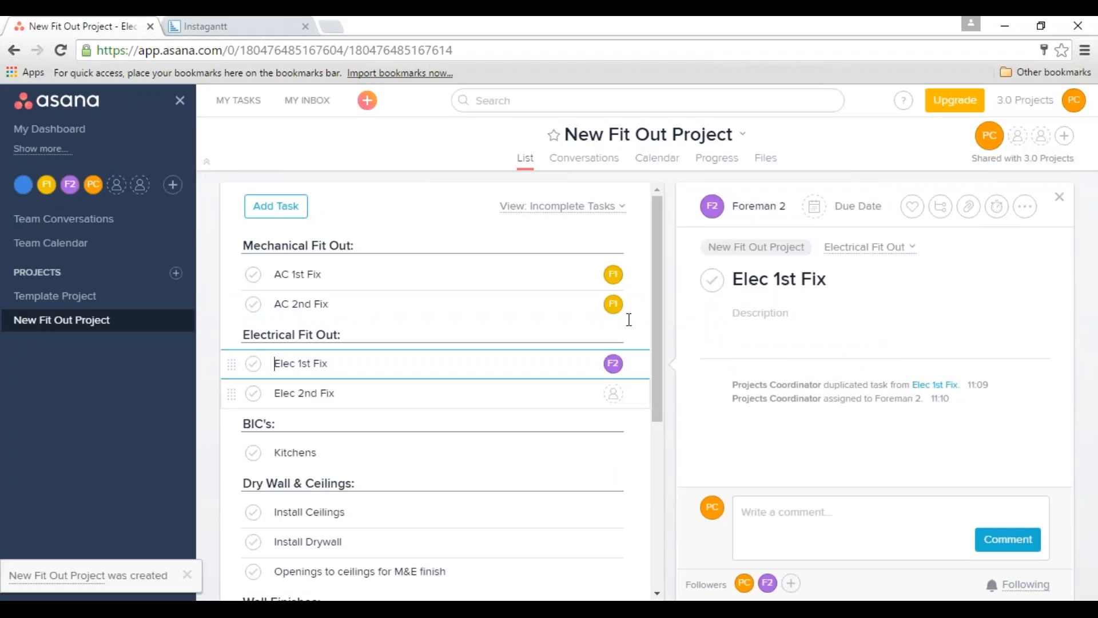
click(503, 394)
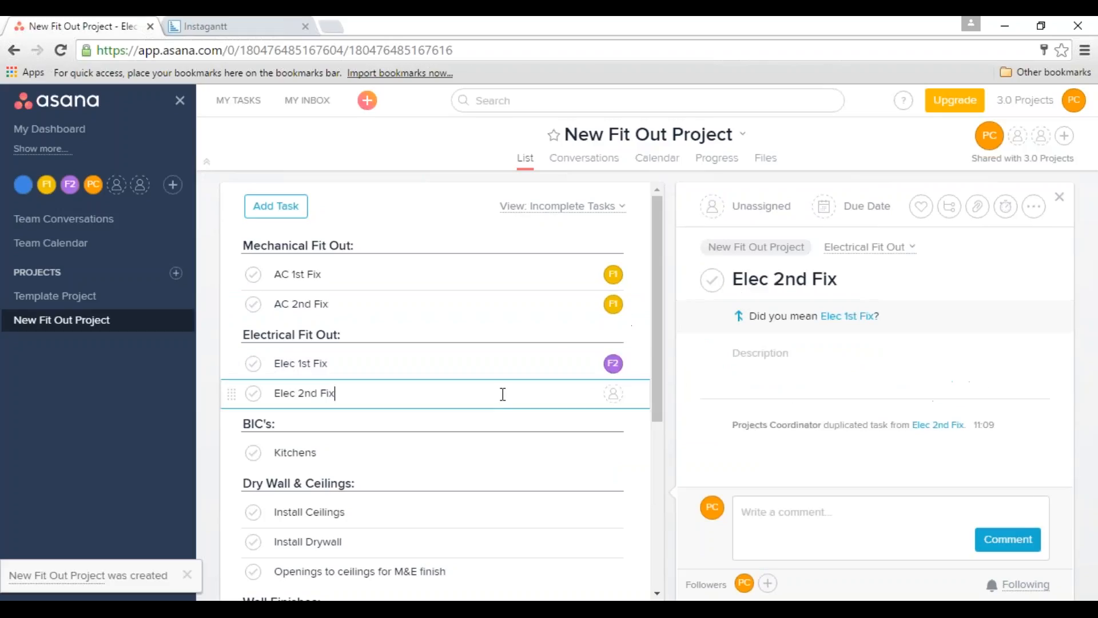
click(738, 218)
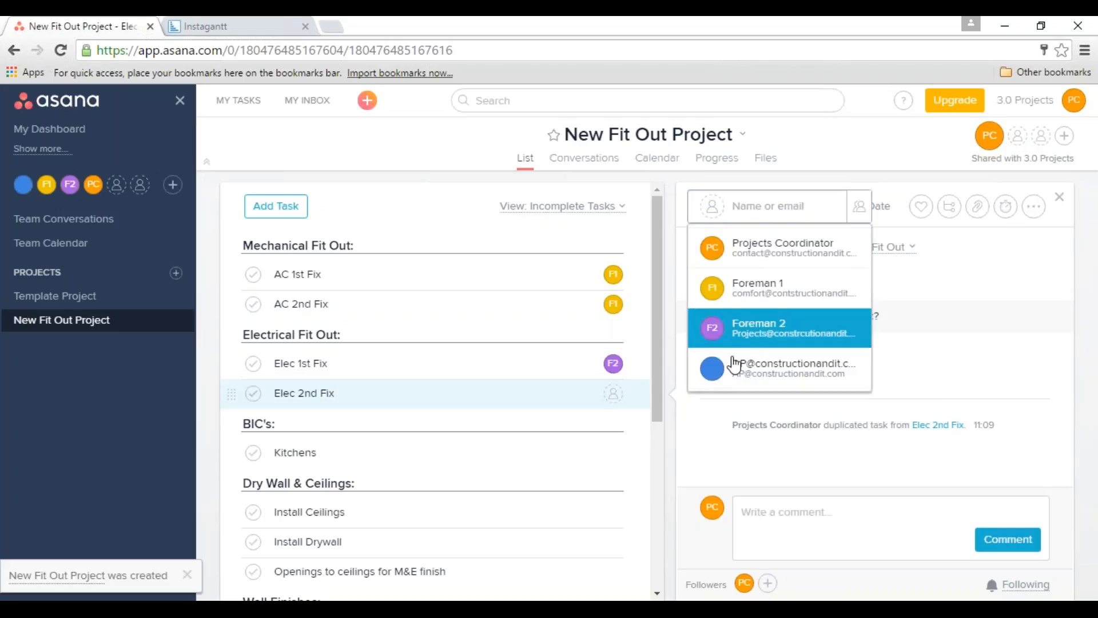
key(Return)
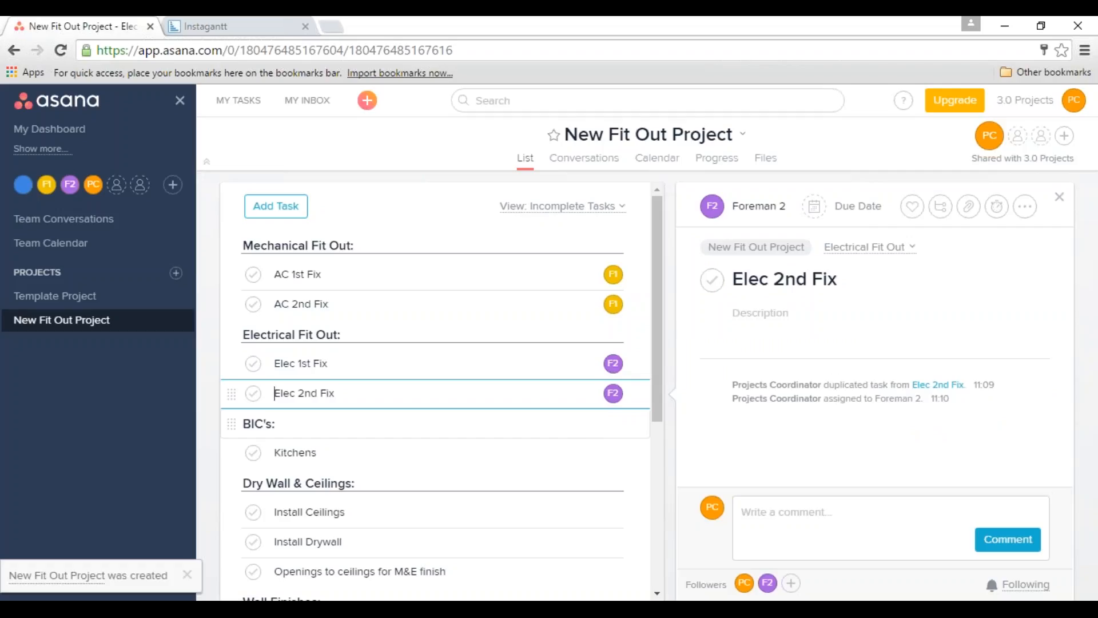
Set the due date of the AC 1st Fix task to 28 October 2016.
click(555, 273)
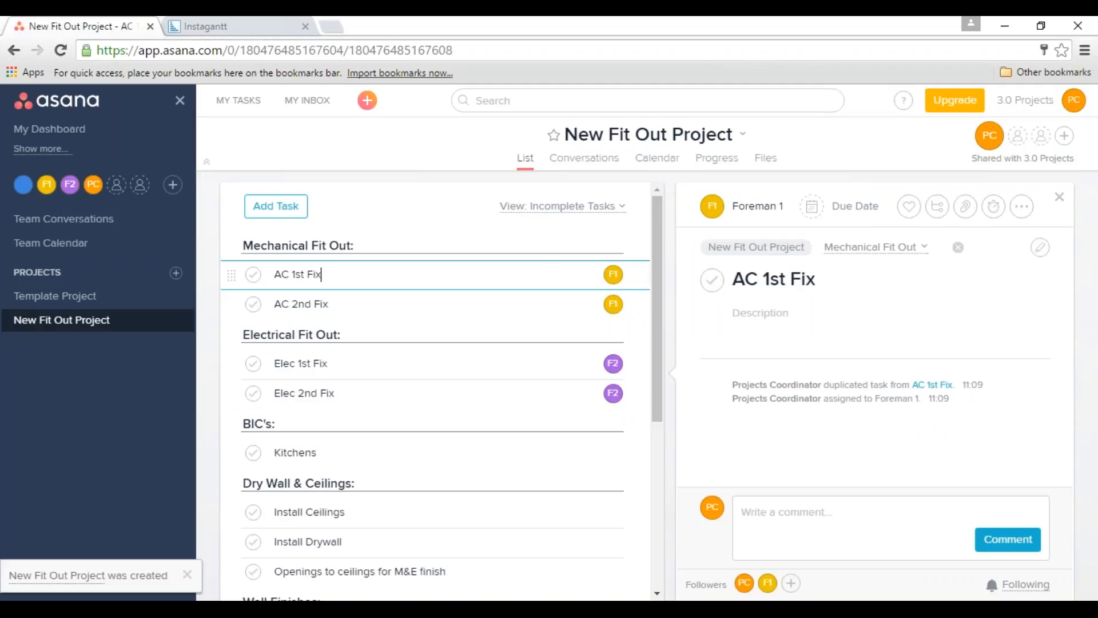
click(816, 213)
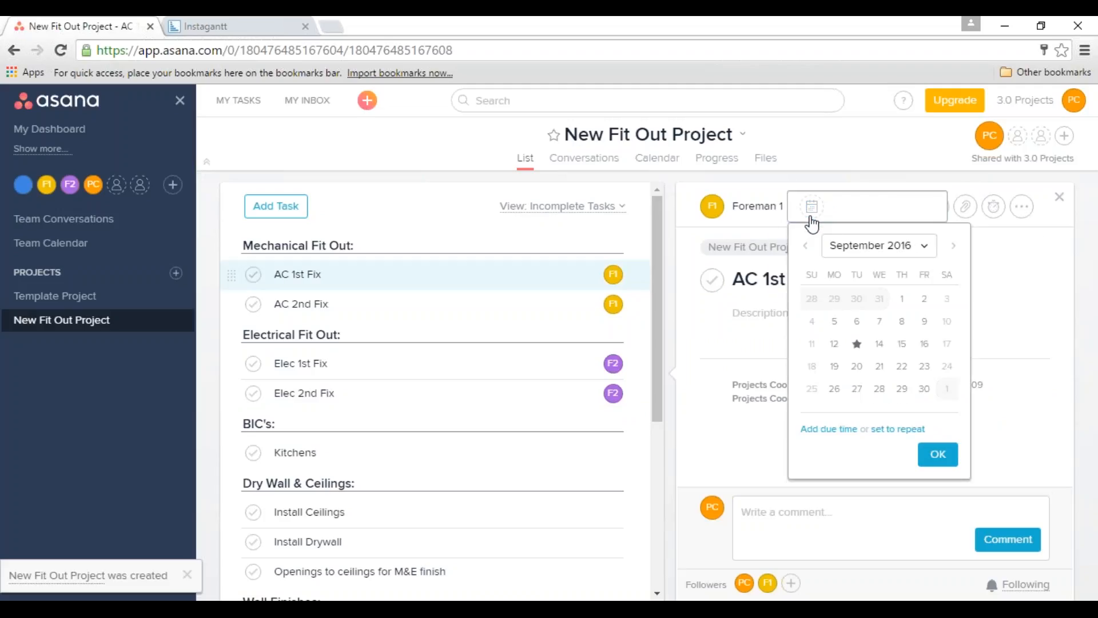
click(953, 247)
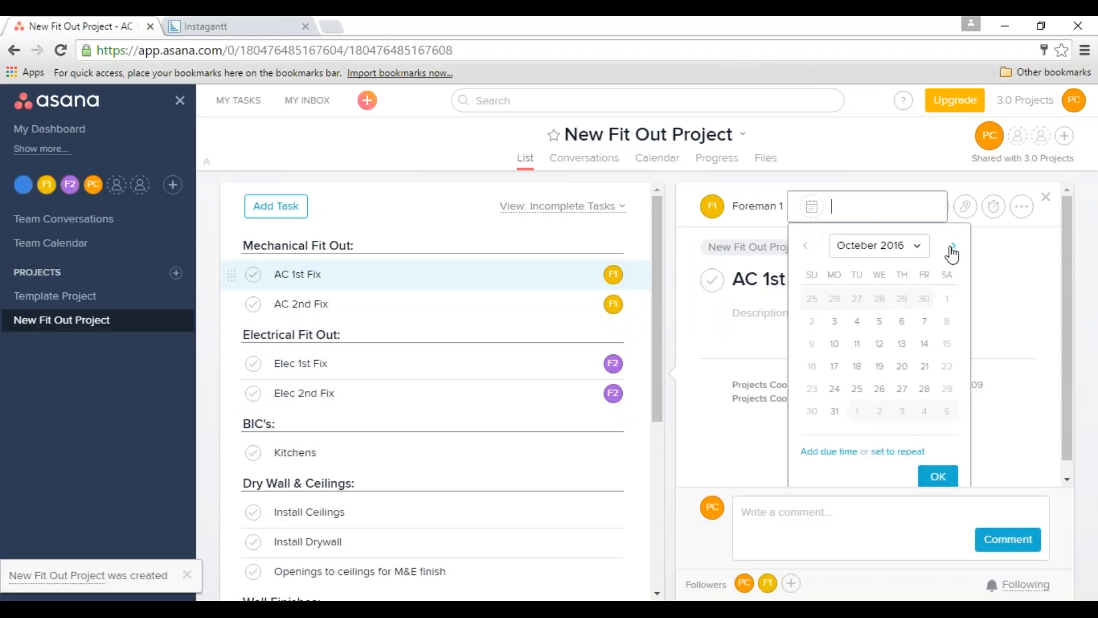
click(924, 393)
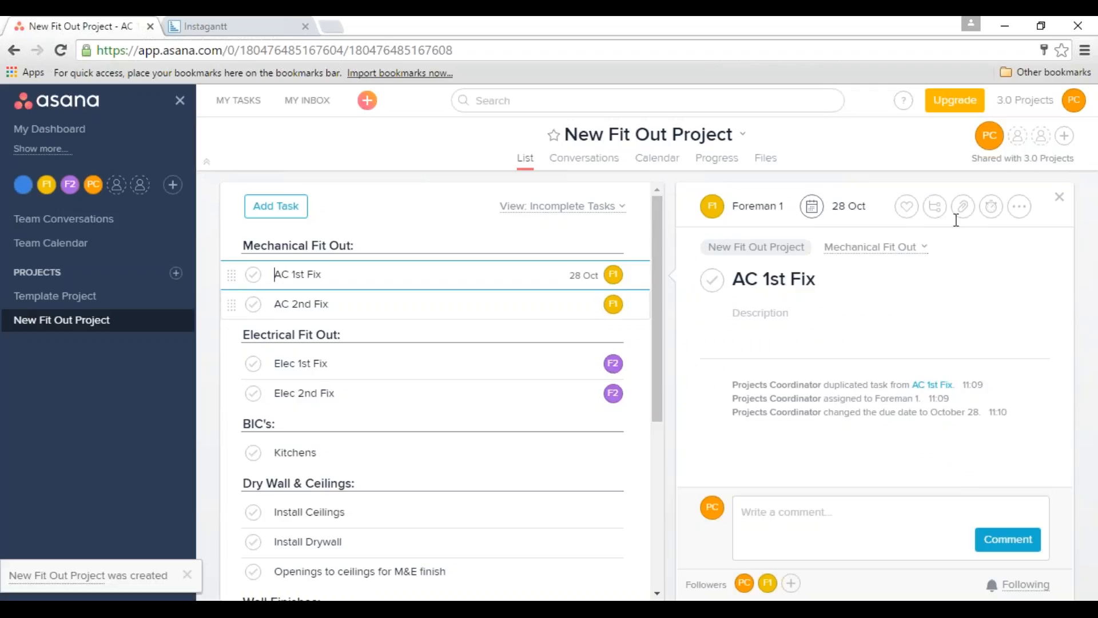
Set the due date of the AC 2nd Fix task to 28 November 2016.
key(Down)
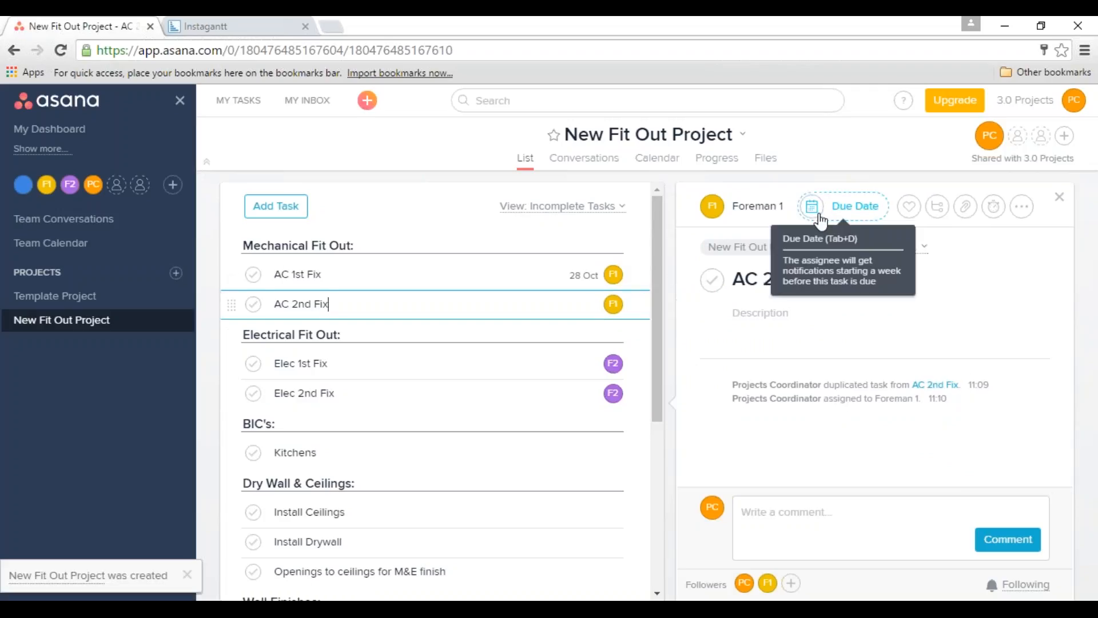
click(824, 217)
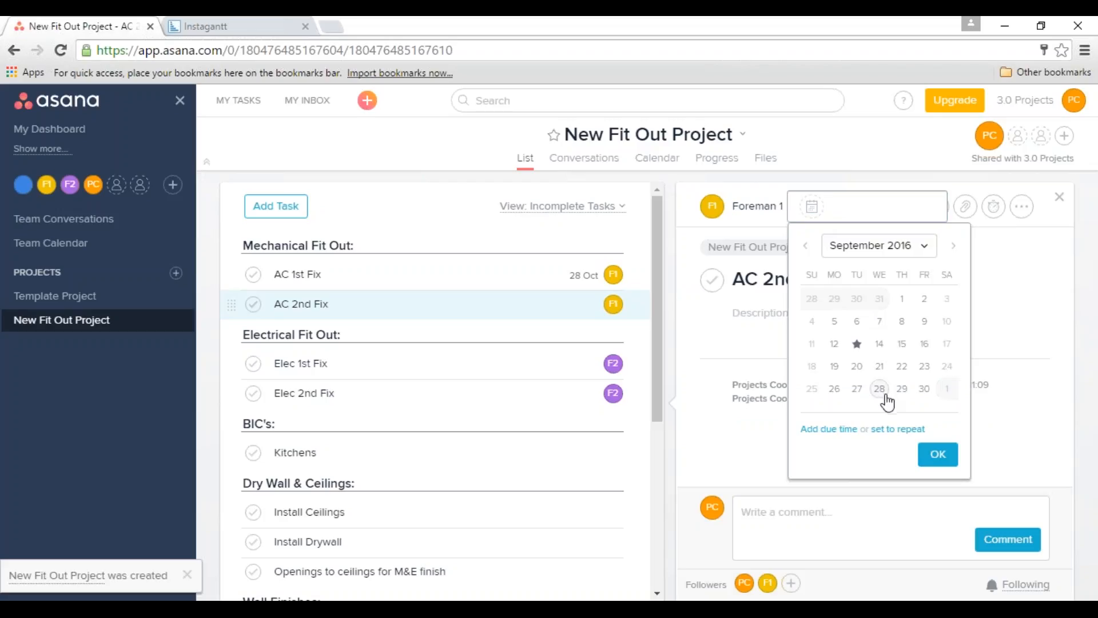
click(953, 247)
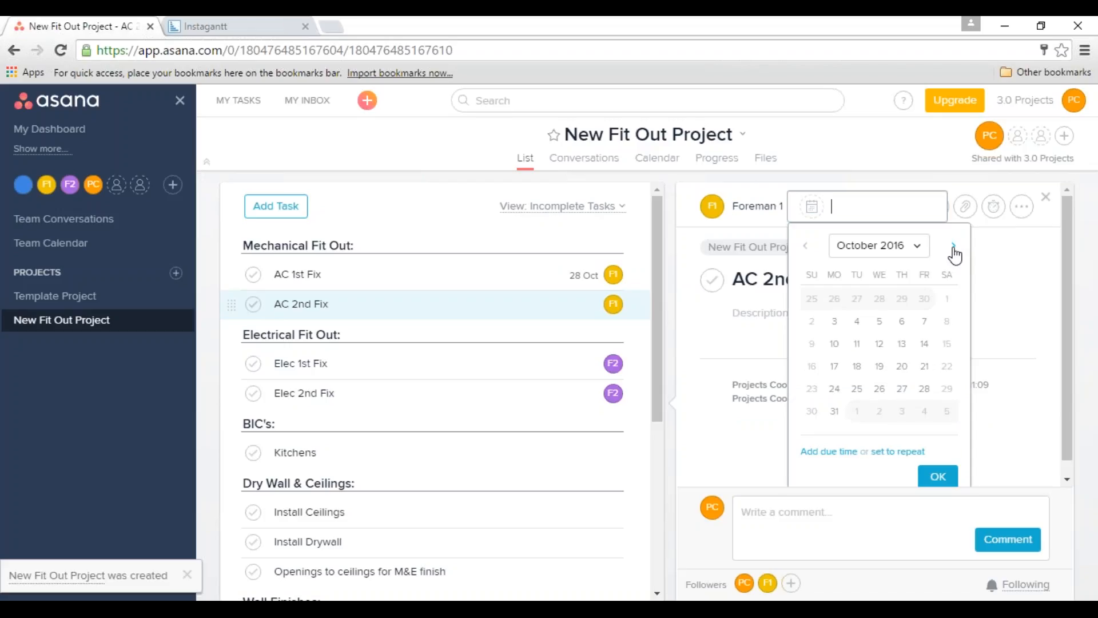
click(953, 247)
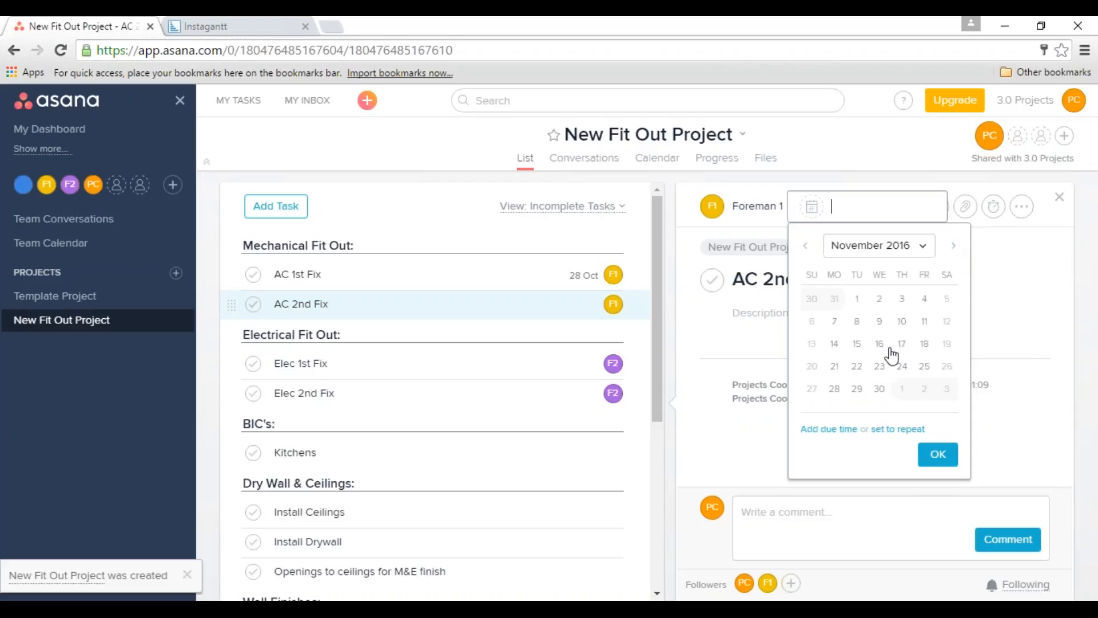
click(835, 390)
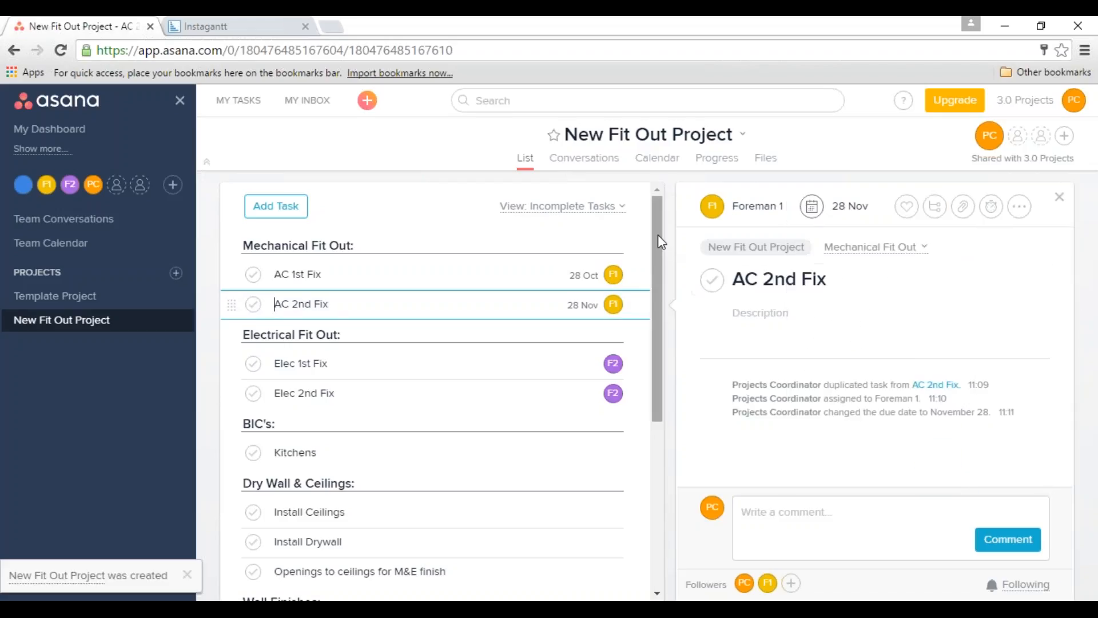
drag(658, 234, 677, 492)
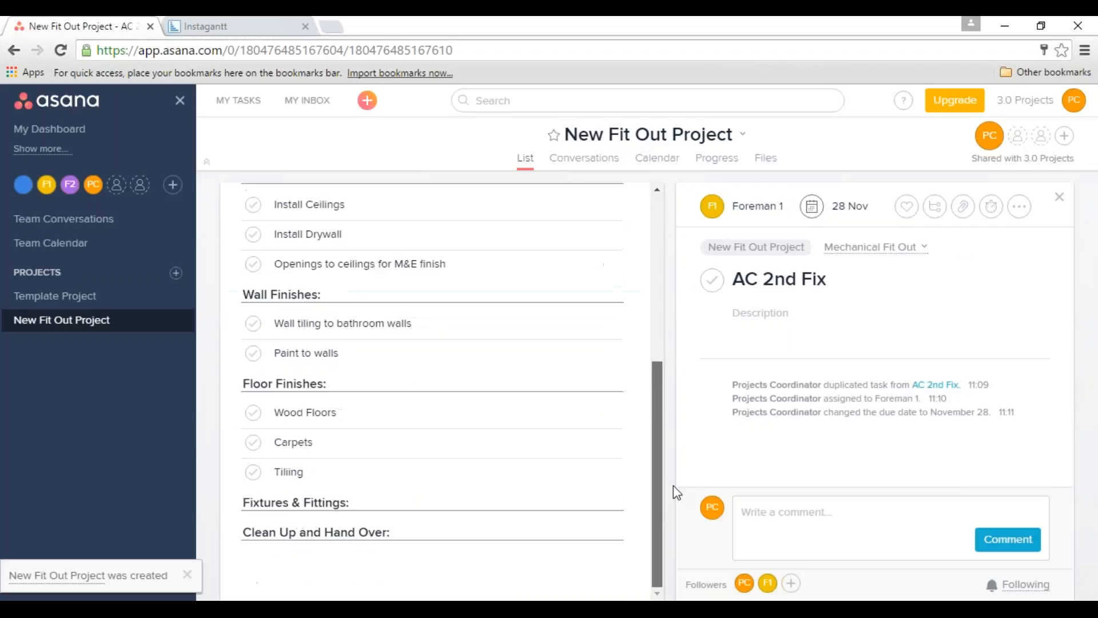
drag(660, 393, 662, 239)
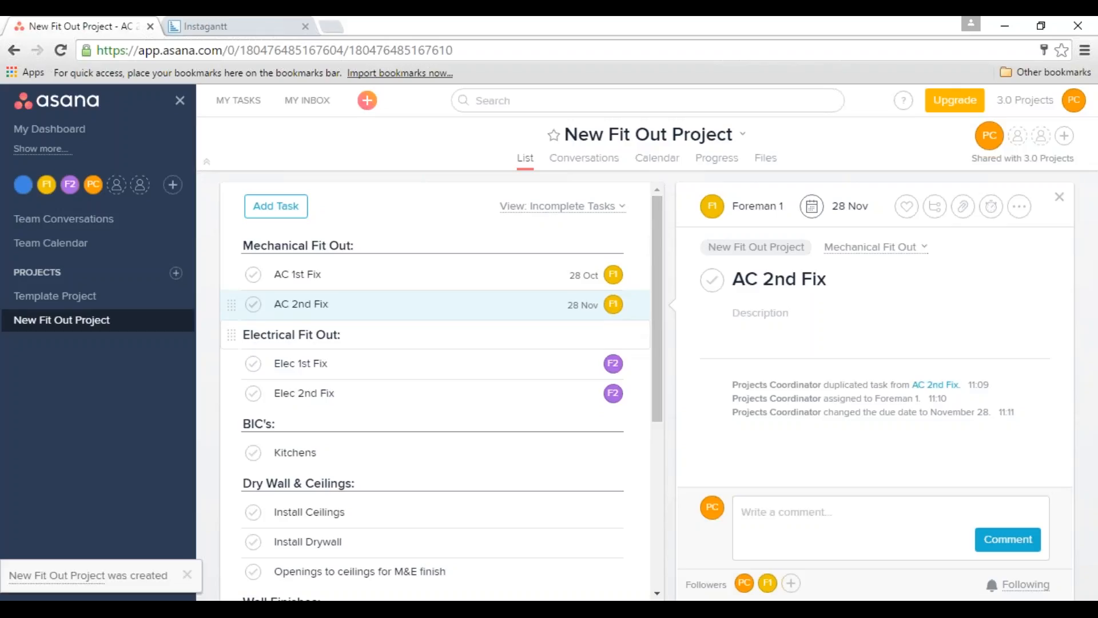
Switch to Instagantt and start connecting a single Asana project, bringing up the list of workspaces.
click(223, 26)
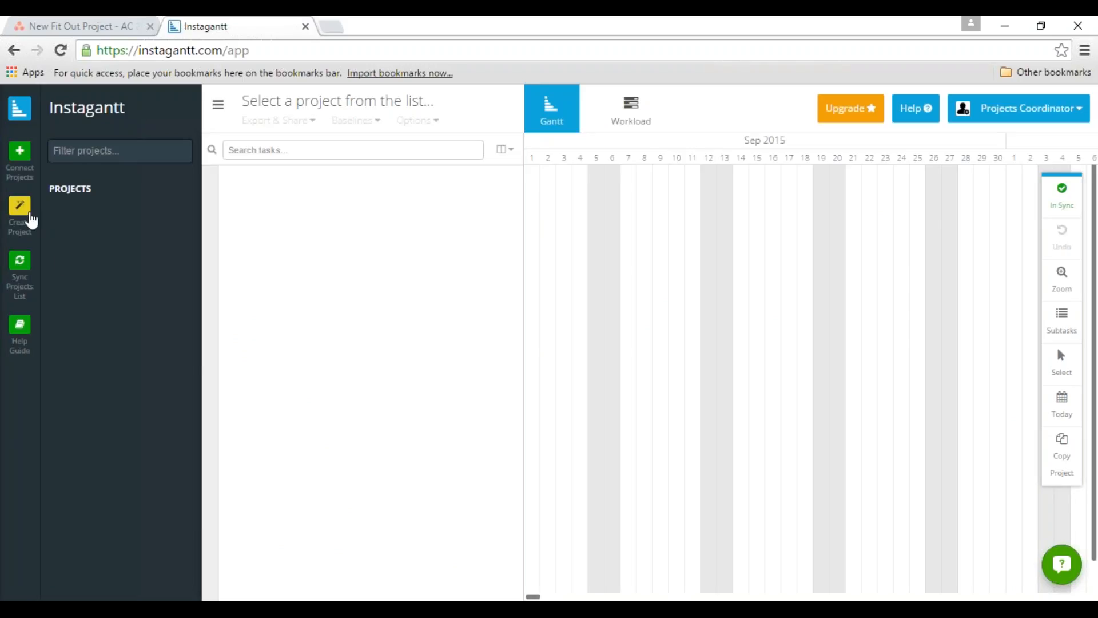
click(26, 166)
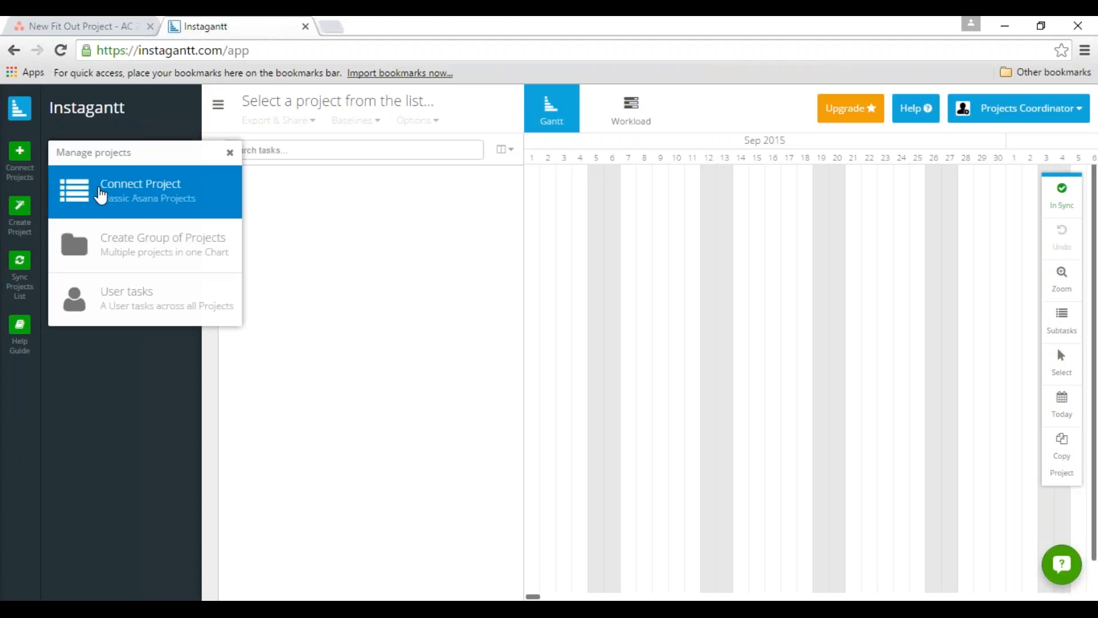
click(98, 194)
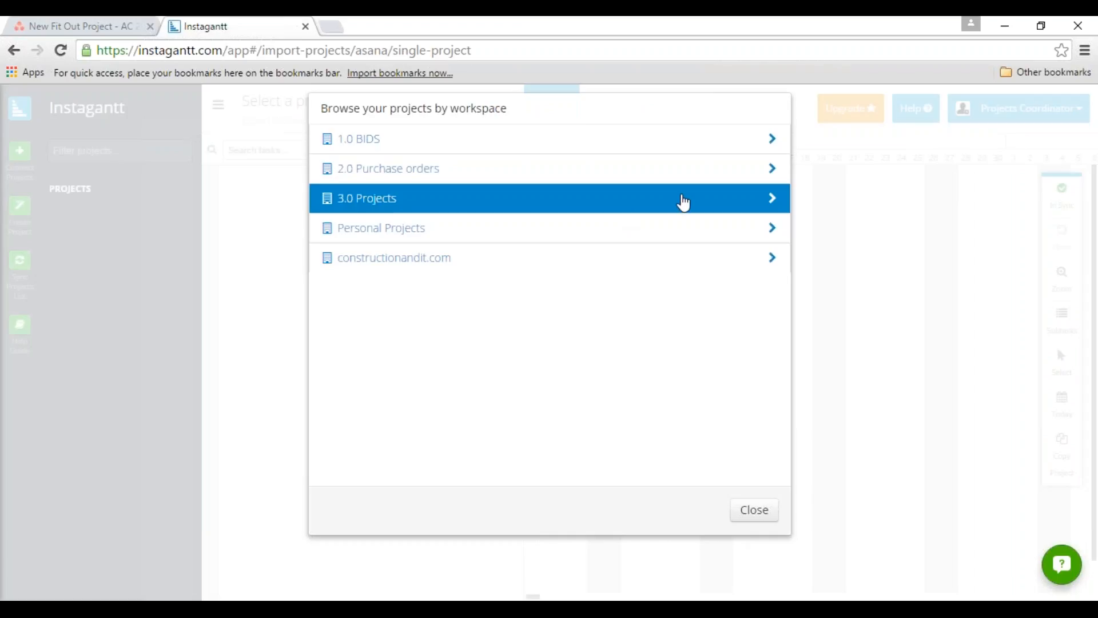
Connect New Fit Out Project from the 3.0 Projects workspace and open it as a Gantt chart.
click(87, 26)
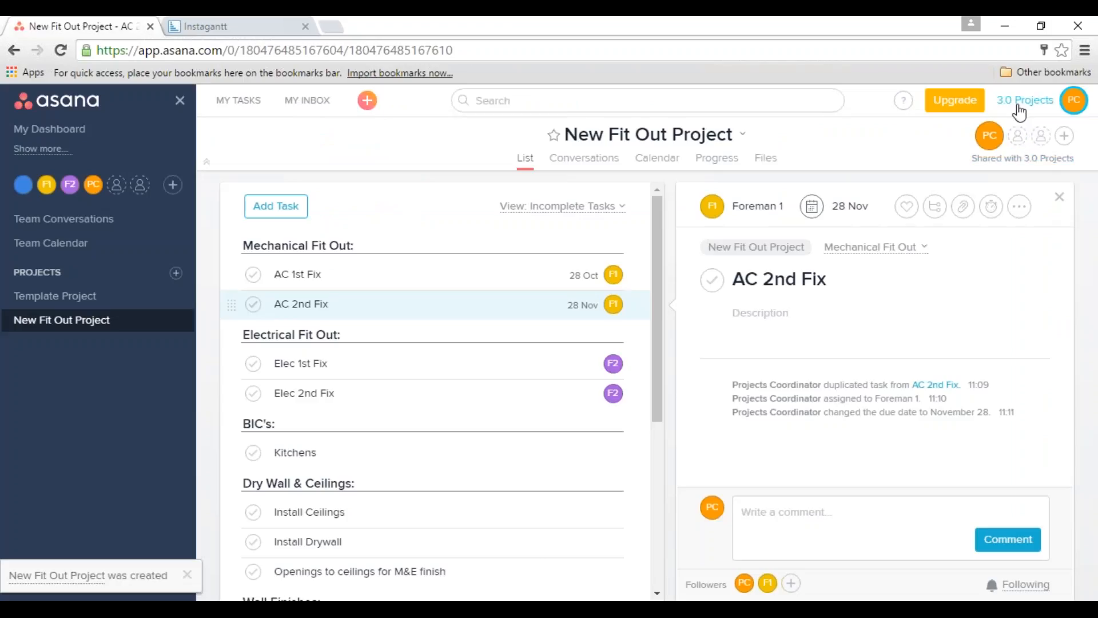
click(242, 26)
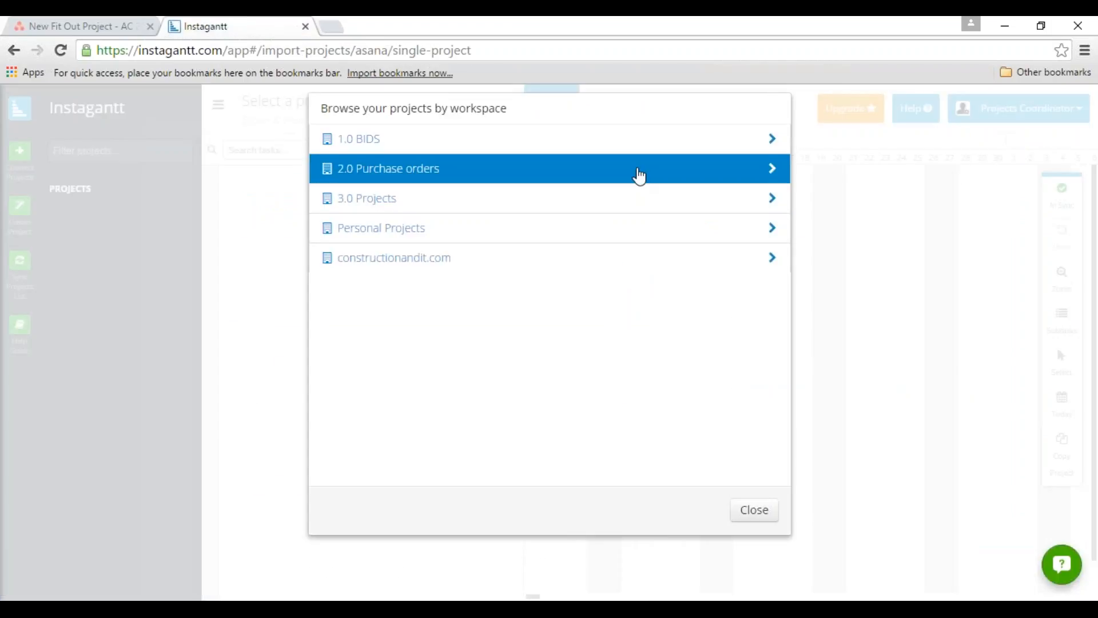
click(773, 198)
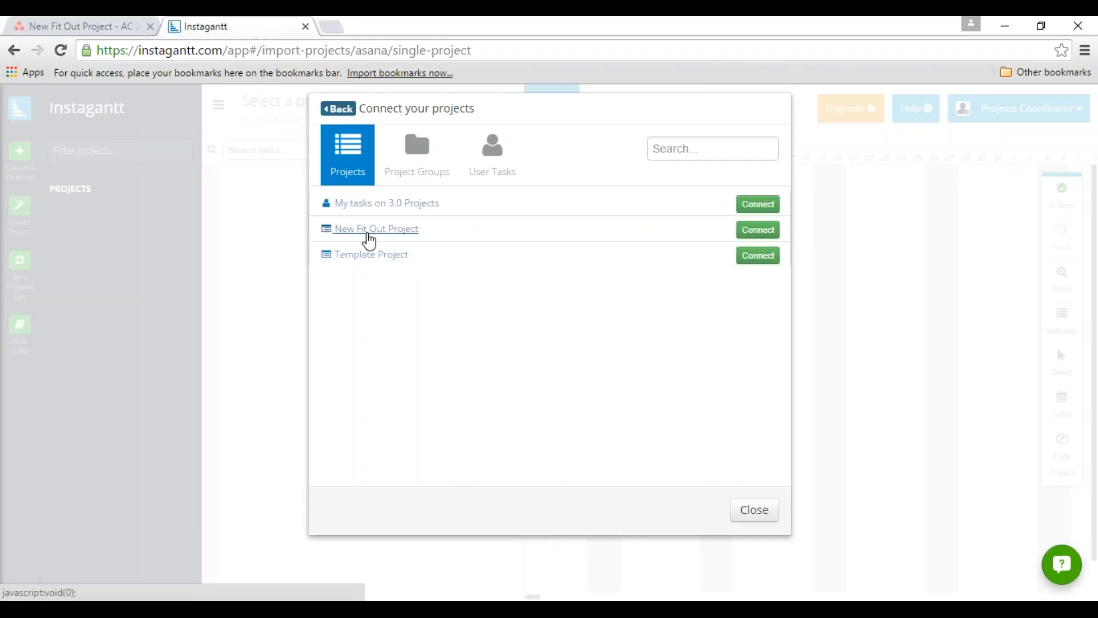
click(760, 232)
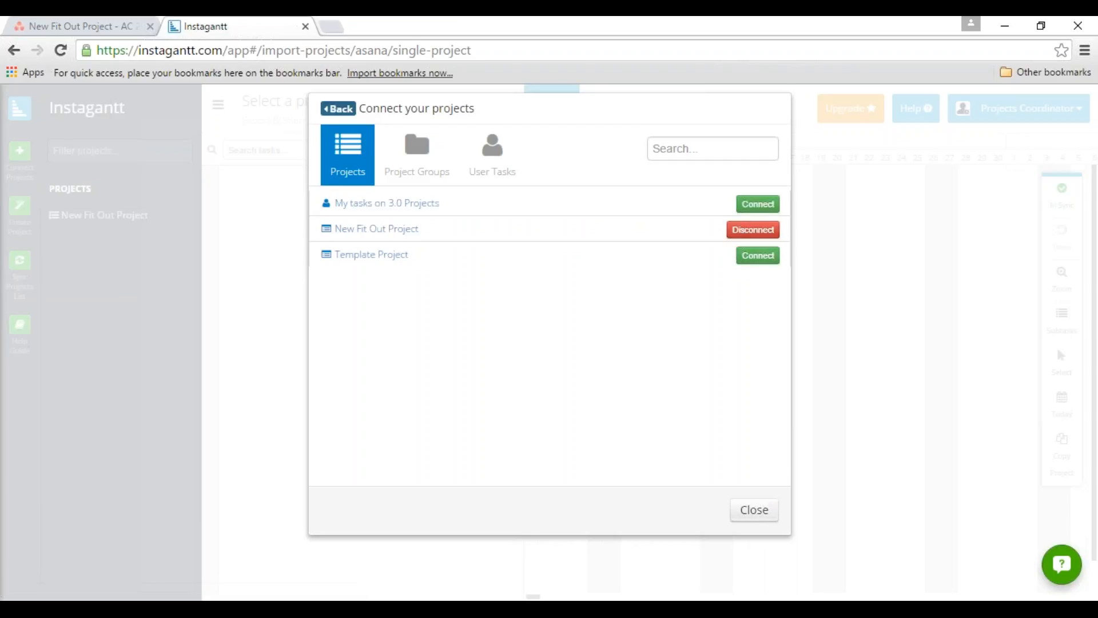
click(767, 513)
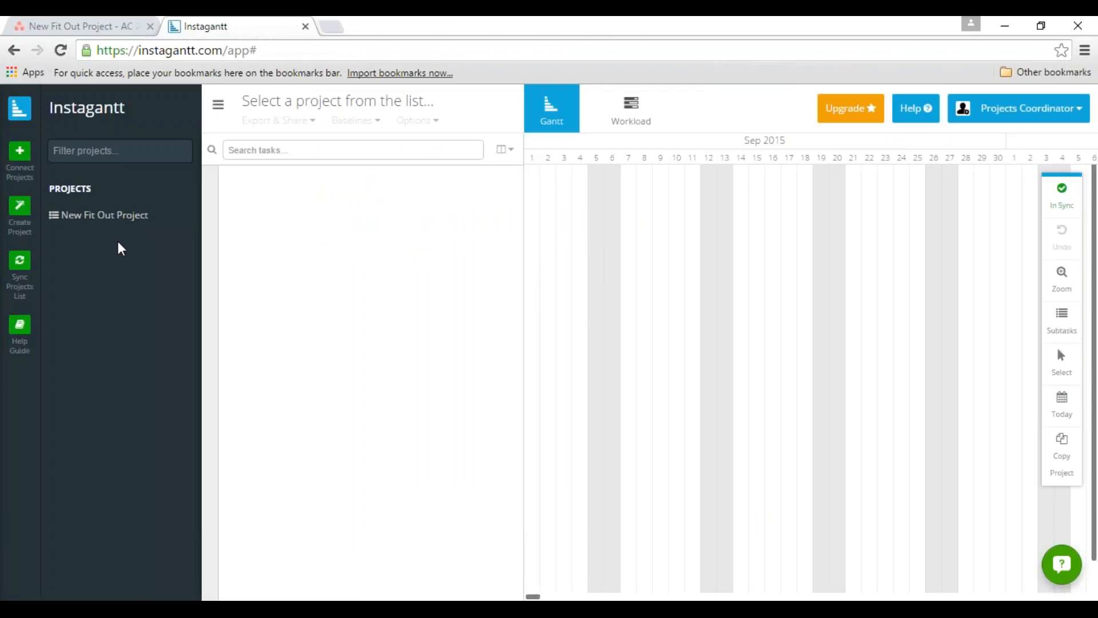
click(114, 215)
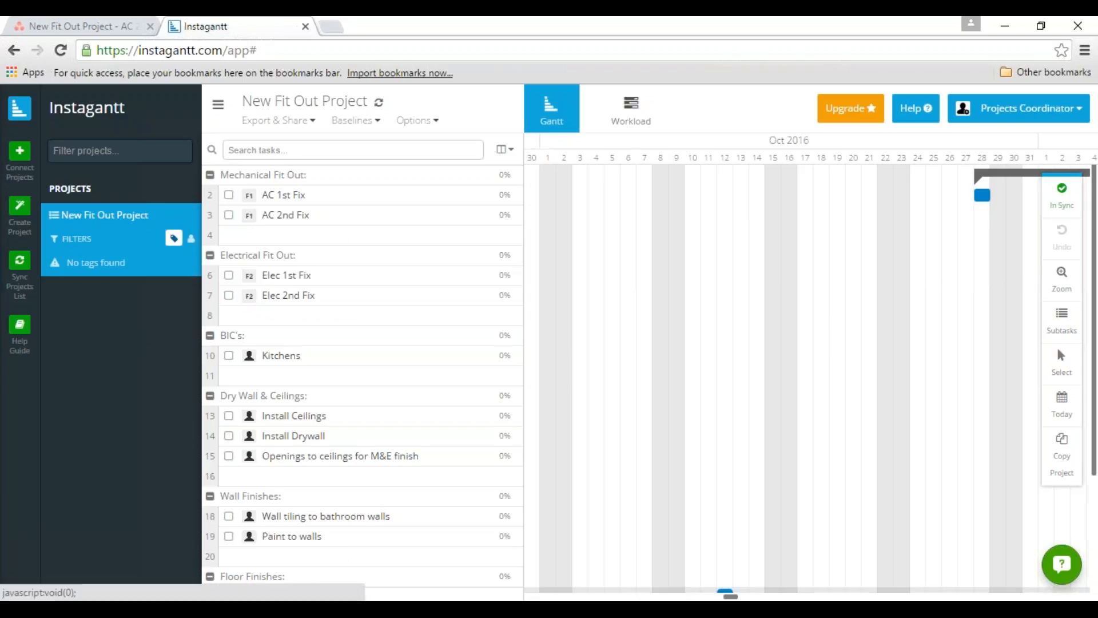
Extend the AC 1st Fix bar backwards so that the task starts on 15 October 2016.
drag(731, 596, 743, 596)
mouse_move(573, 197)
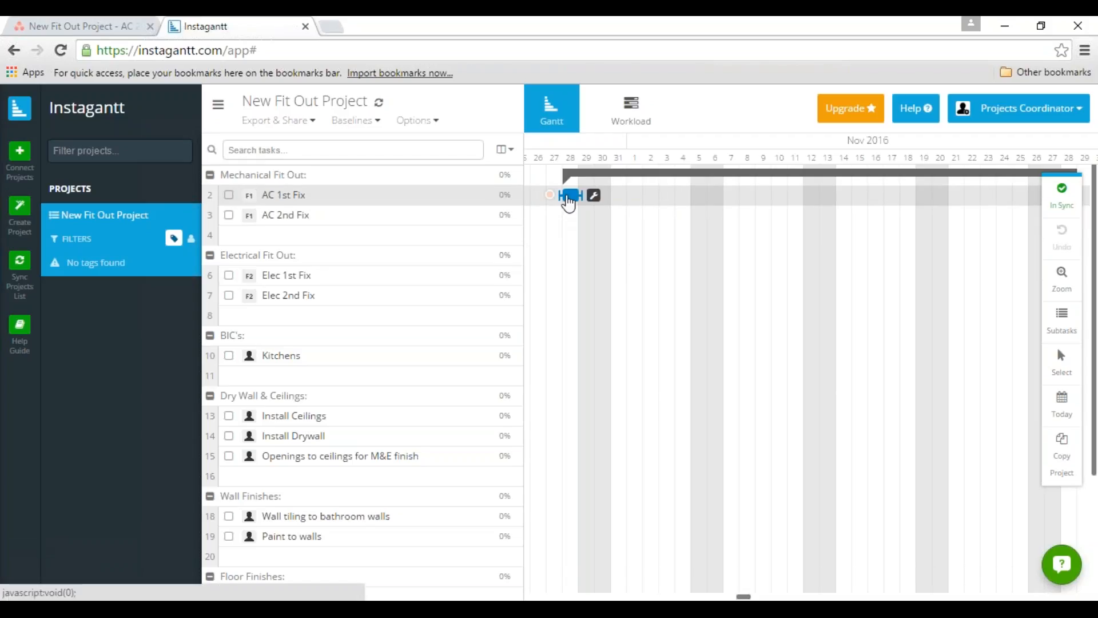
mouse_move(549, 197)
mouse_down()
mouse_move(518, 205)
mouse_move(544, 197)
mouse_up()
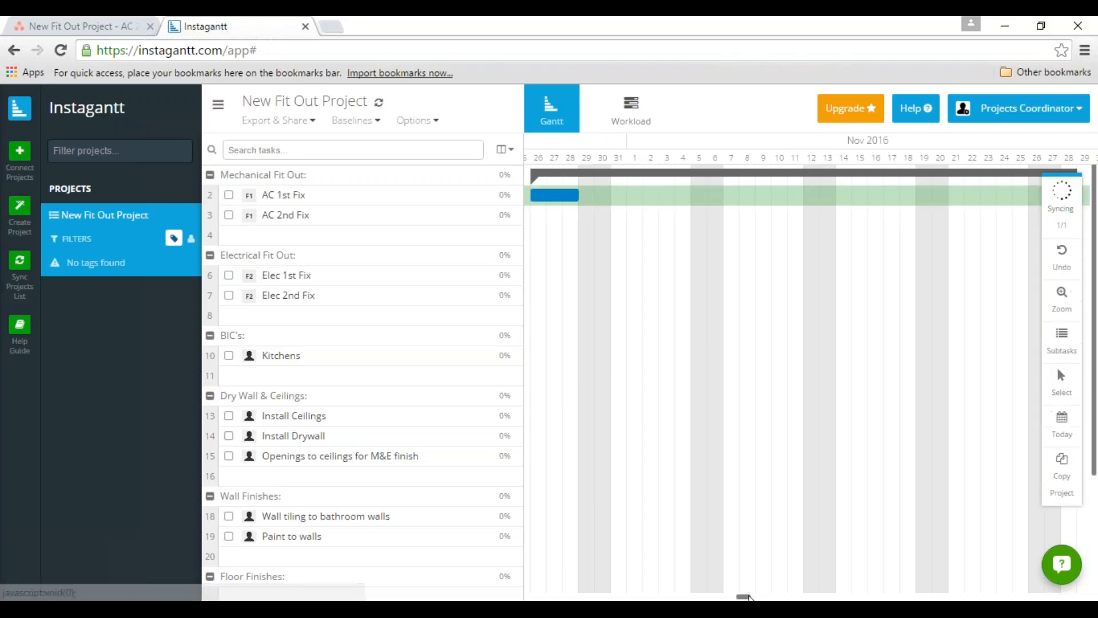
mouse_move(749, 596)
mouse_down()
mouse_move(719, 597)
mouse_move(743, 596)
mouse_up()
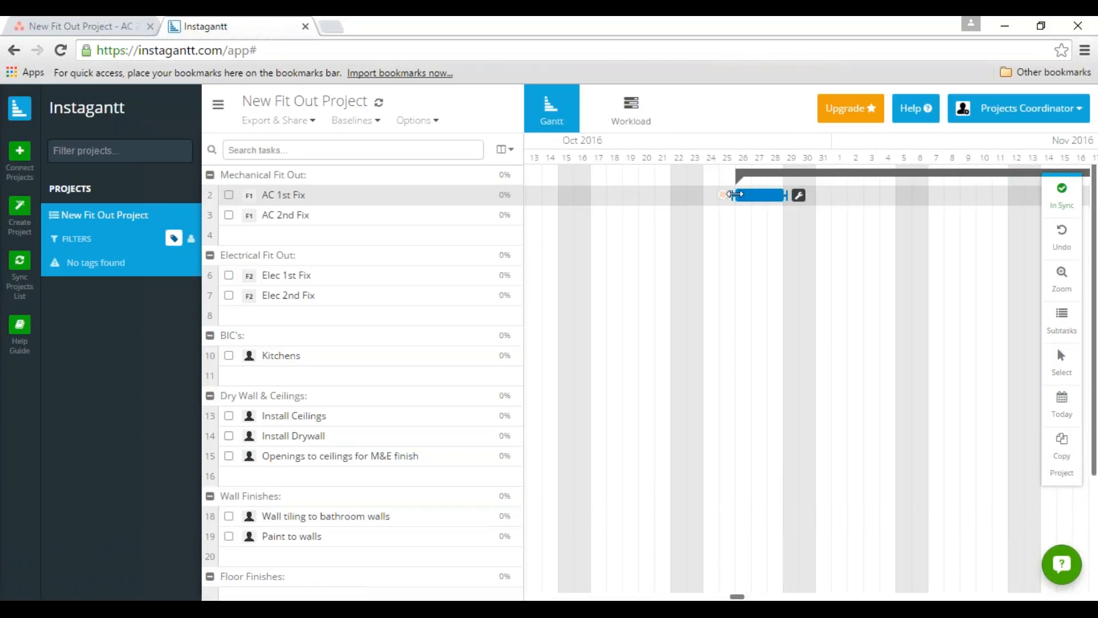
drag(731, 197, 556, 195)
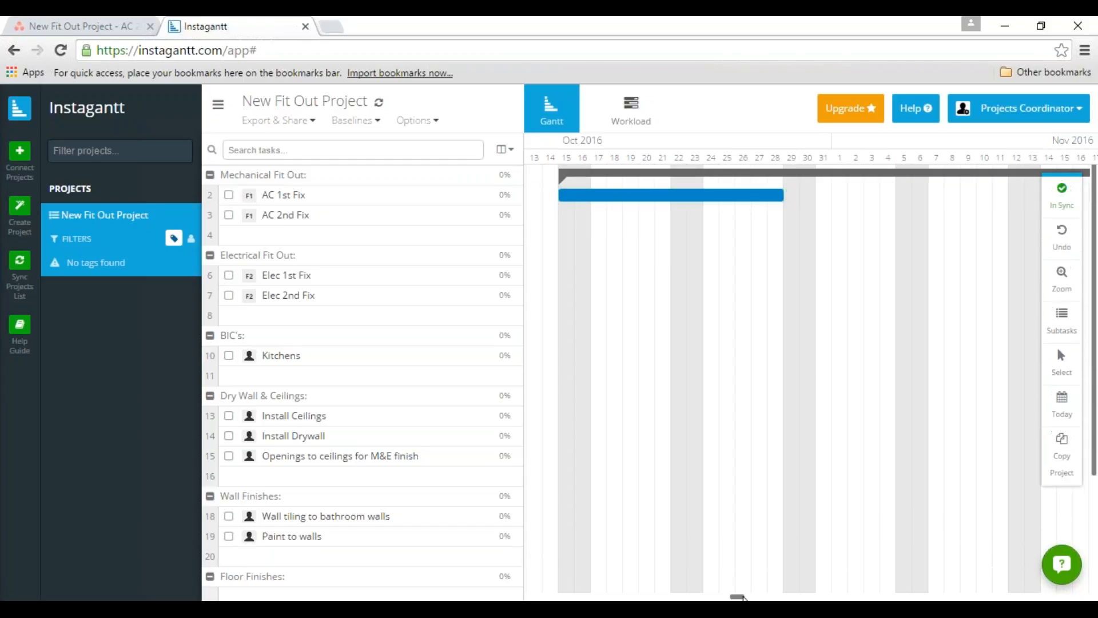
Extend the AC 2nd Fix bar backwards so that the task starts on 29 October 2016.
drag(742, 598, 755, 598)
drag(702, 215, 525, 216)
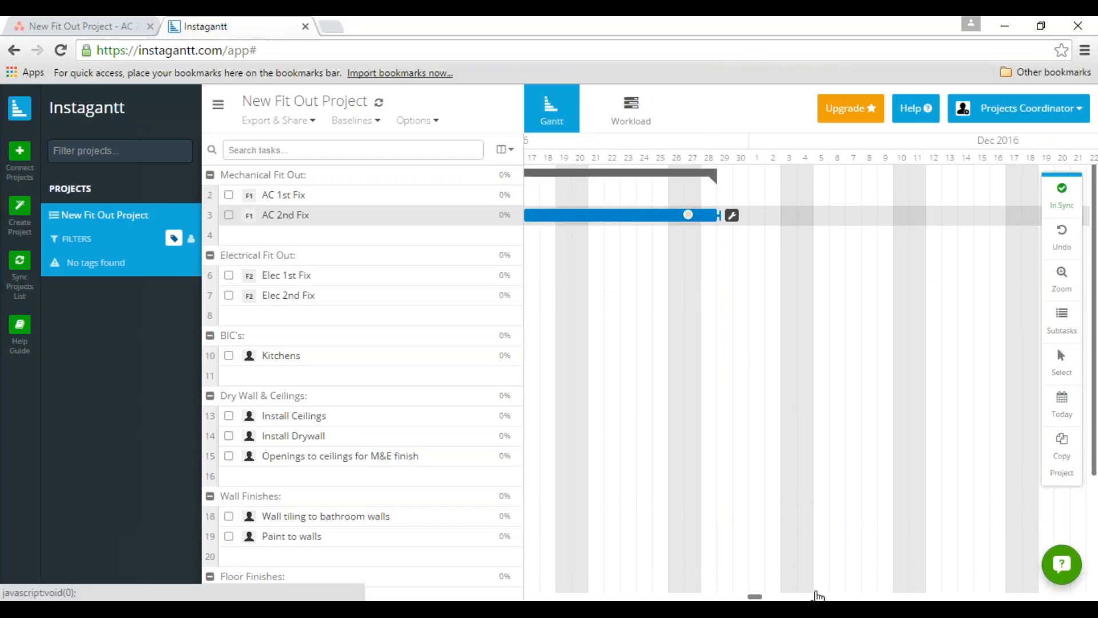
drag(755, 597, 741, 597)
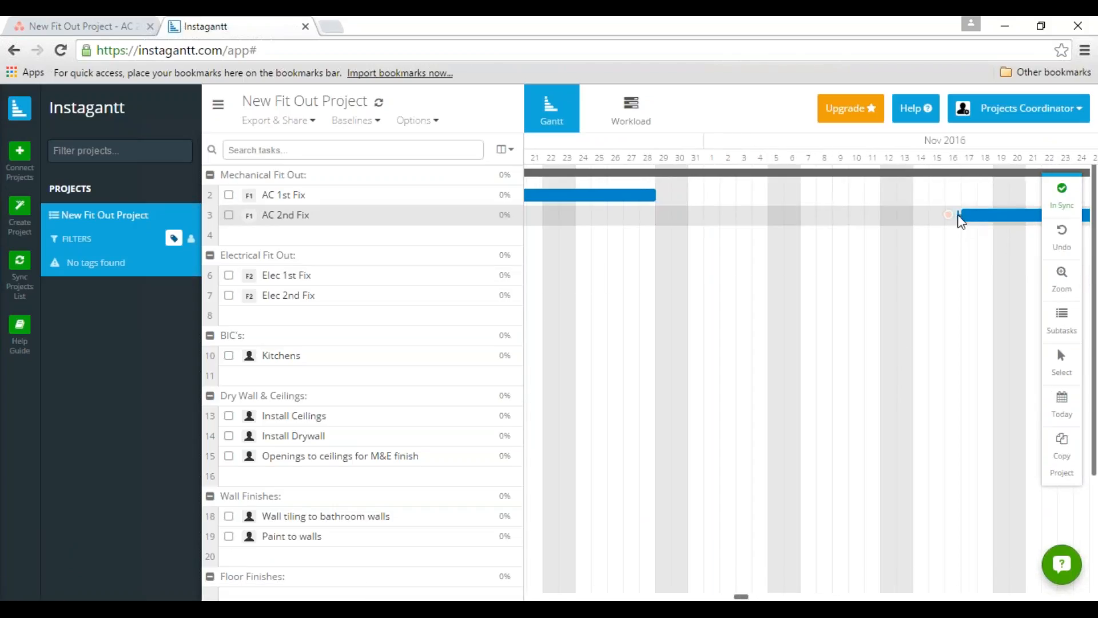
drag(961, 220, 656, 216)
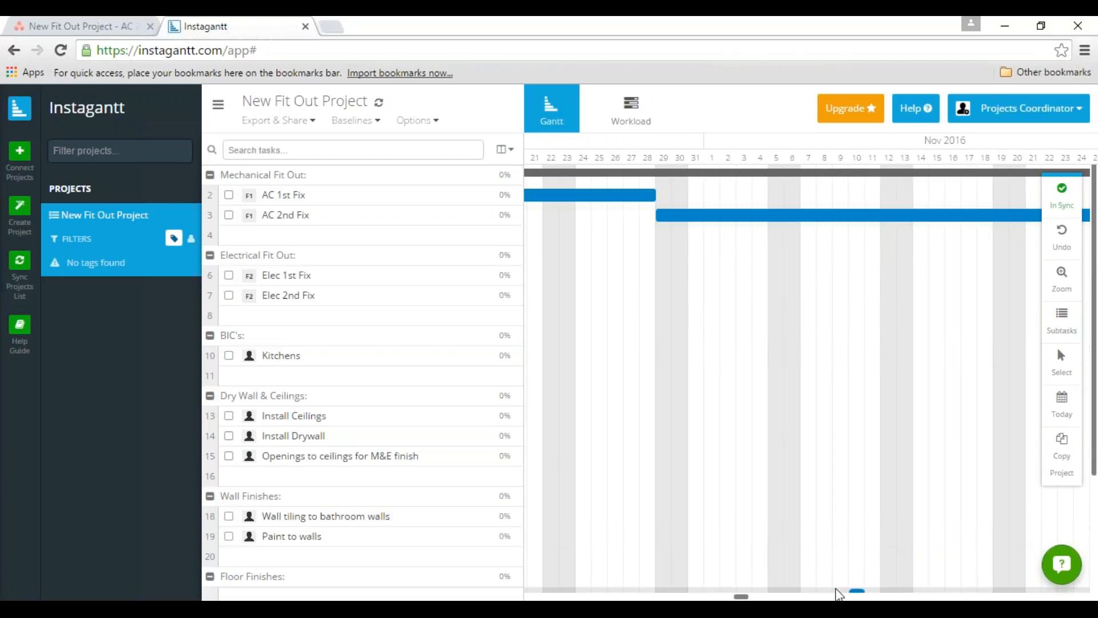
Create a dependency between AC 2nd Fix and AC 1st Fix, and check the link on the chart.
drag(746, 597, 755, 597)
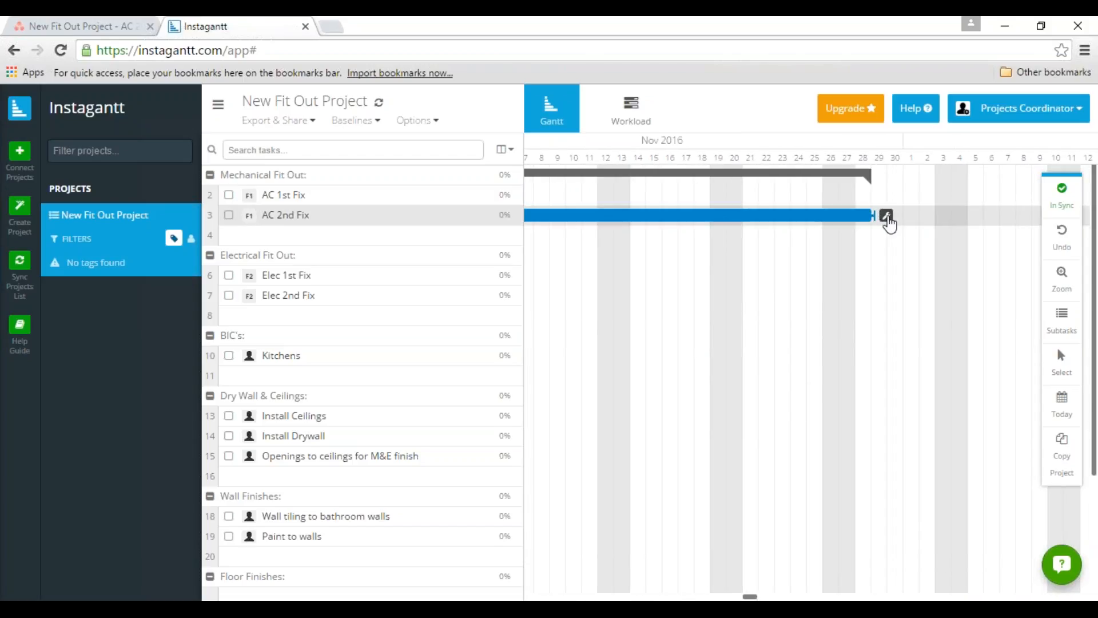
click(887, 217)
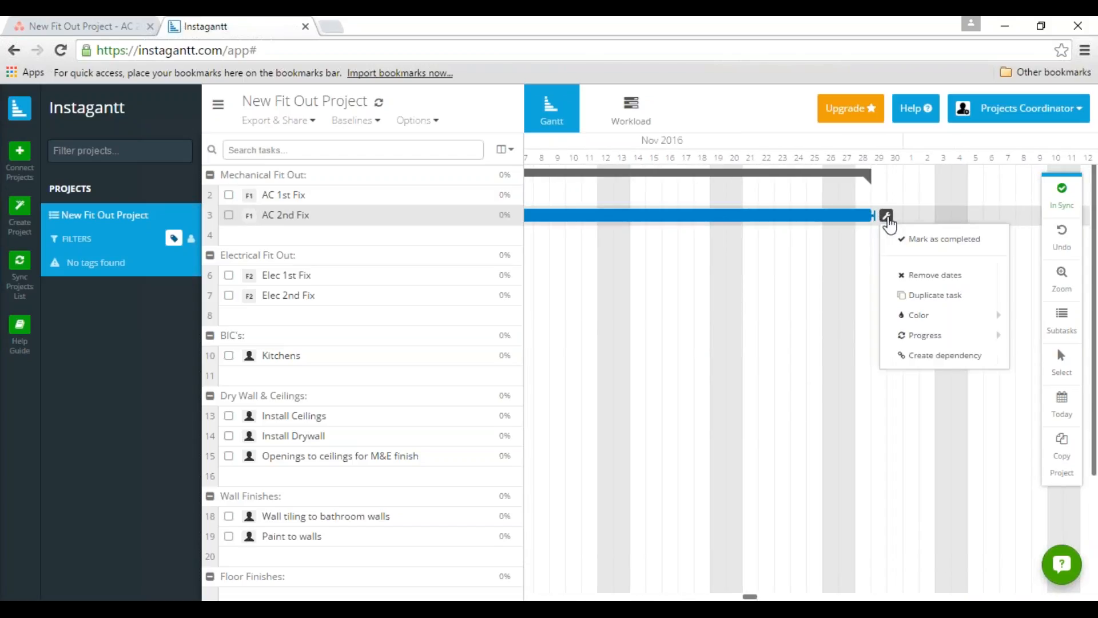
click(930, 357)
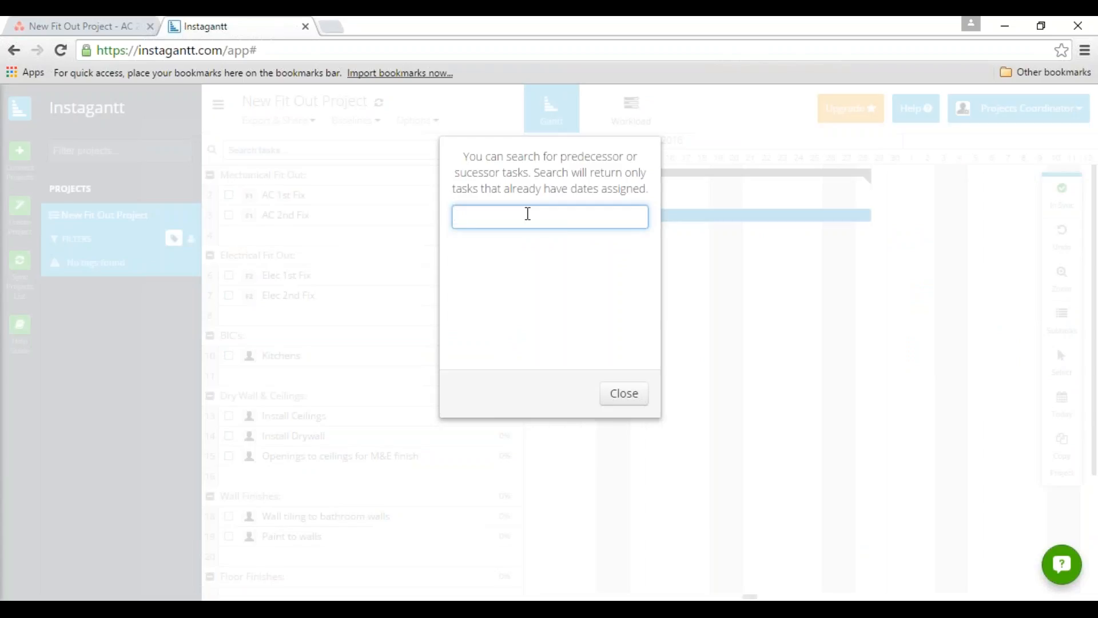
text(1s)
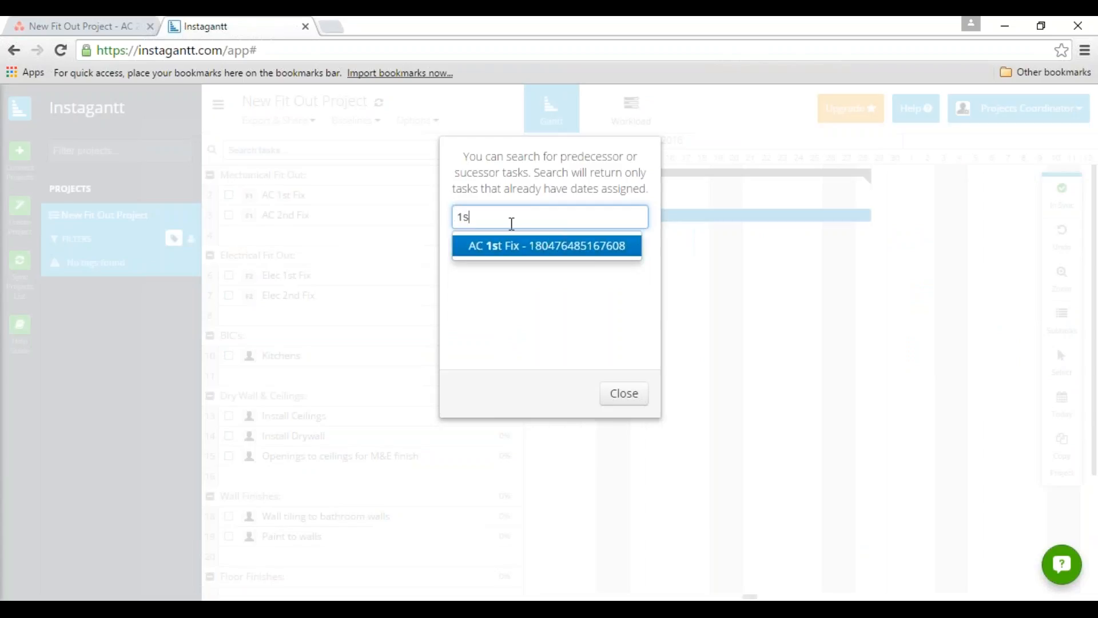
click(513, 251)
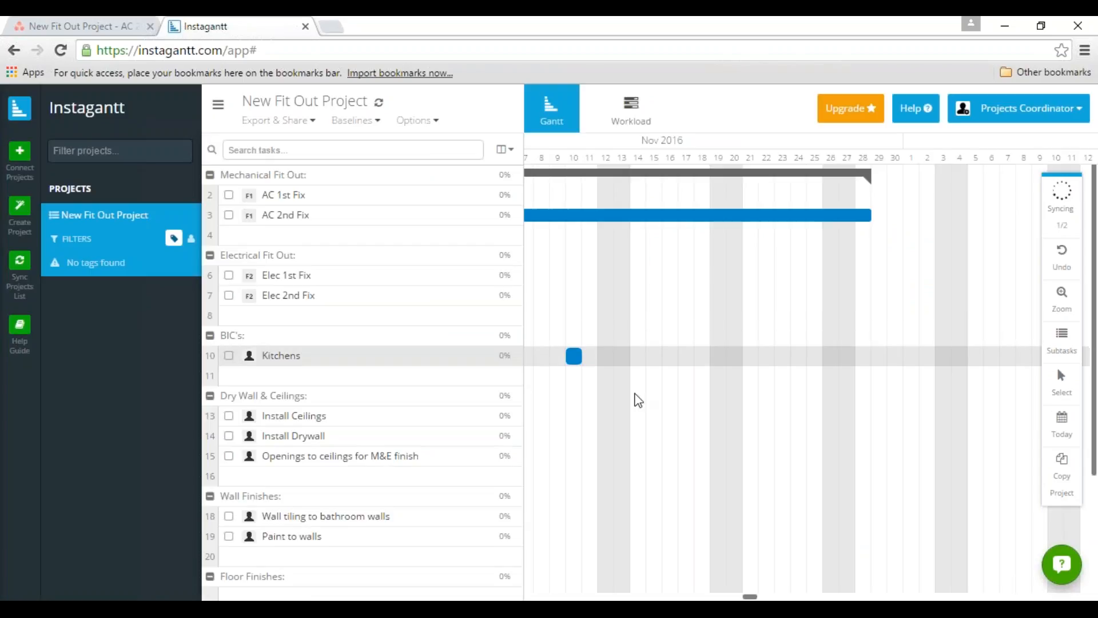
drag(750, 596, 734, 597)
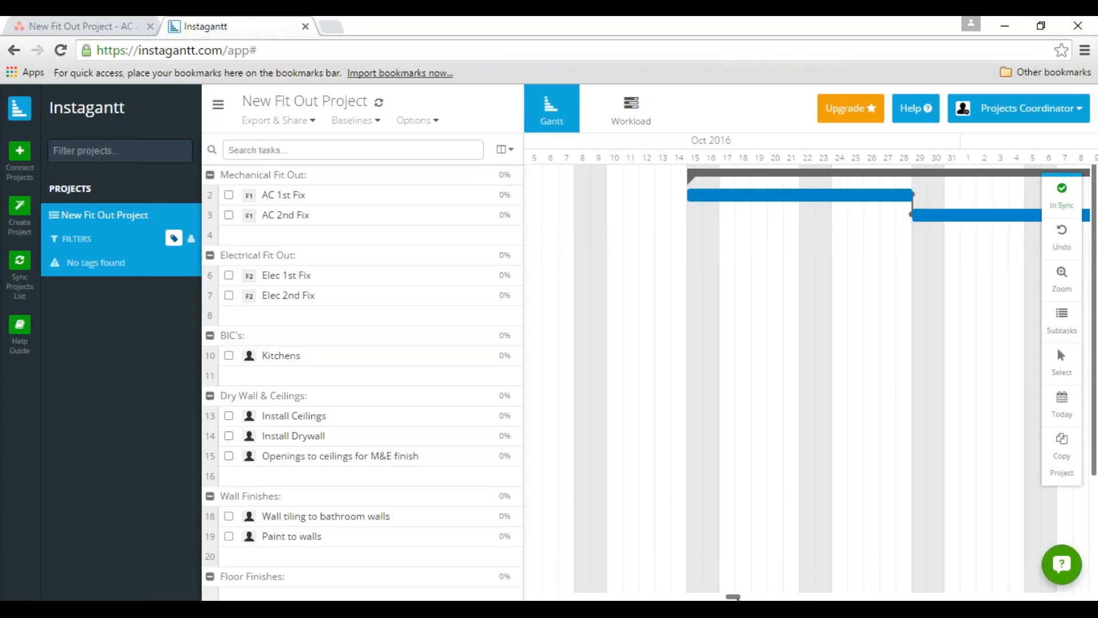
Schedule Elec 2nd Fix from 15 to 28 October 2016 and Elec 1st Fix from 29 October to 9 November 2016.
drag(737, 599, 740, 598)
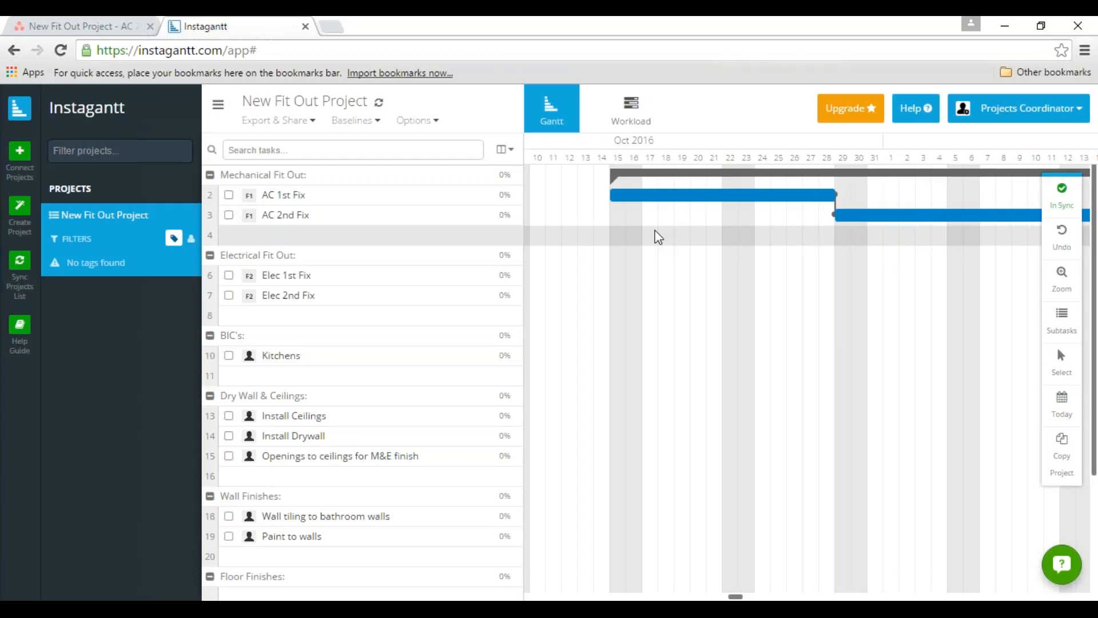
click(616, 283)
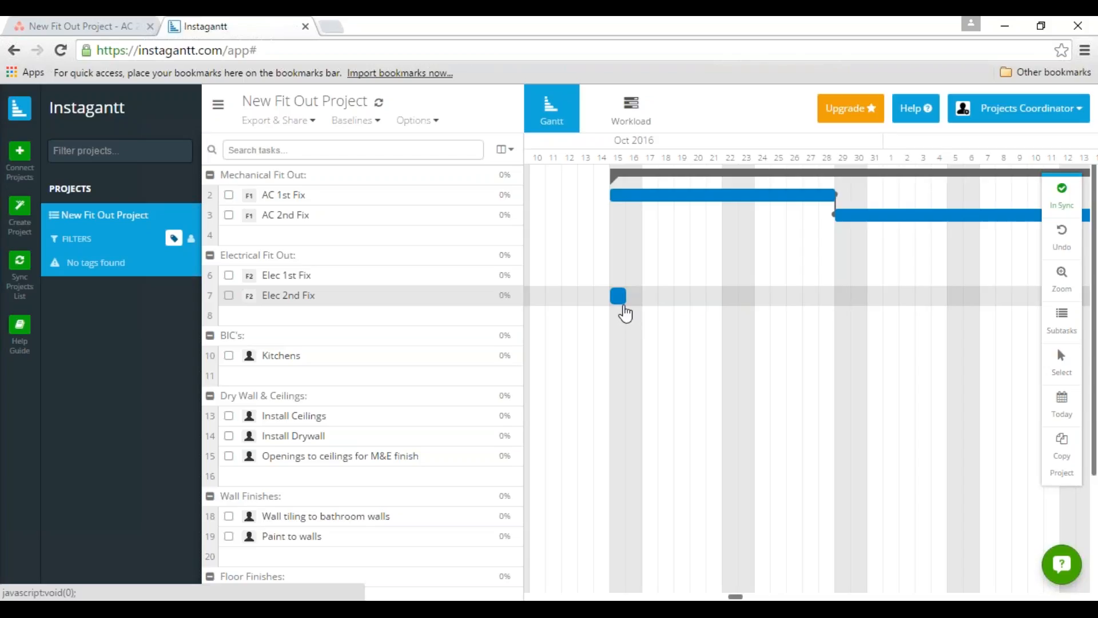
click(624, 309)
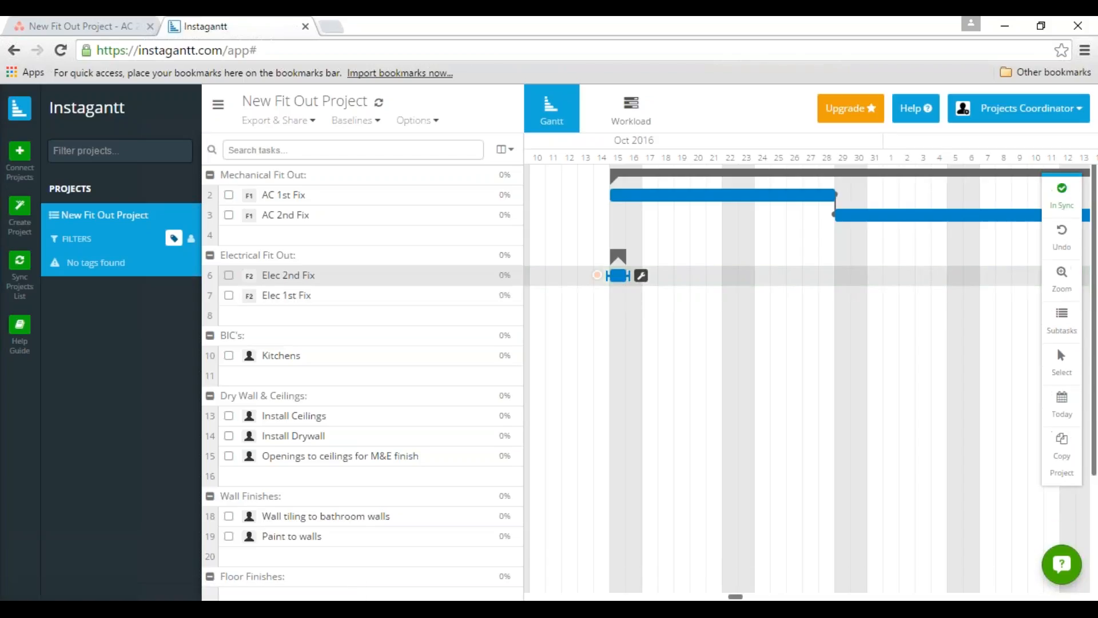
drag(629, 276, 837, 276)
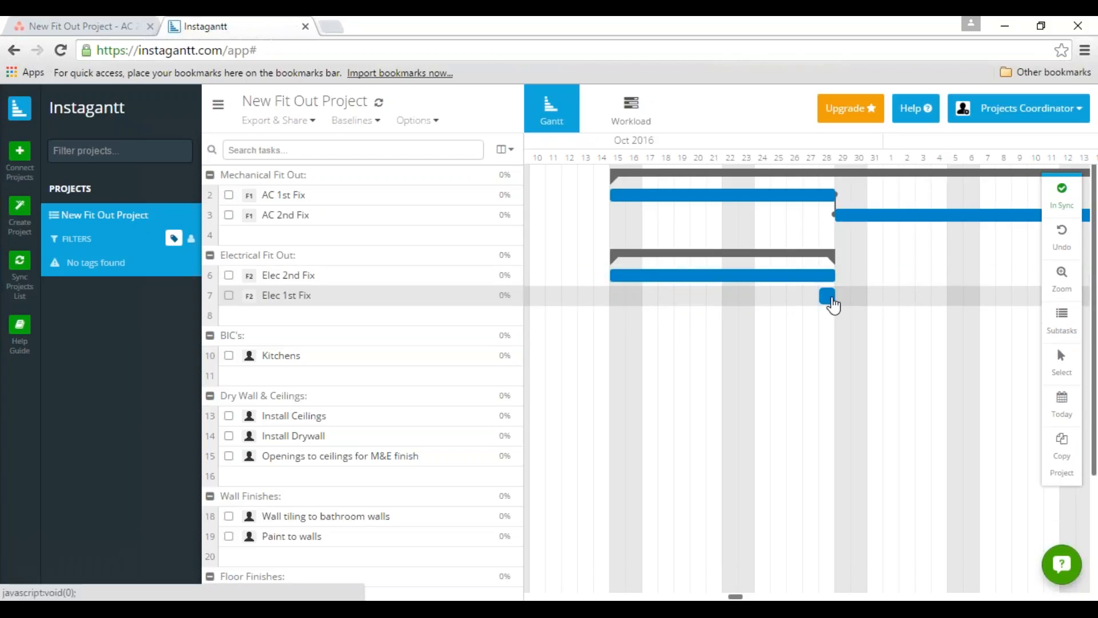
drag(833, 306, 993, 294)
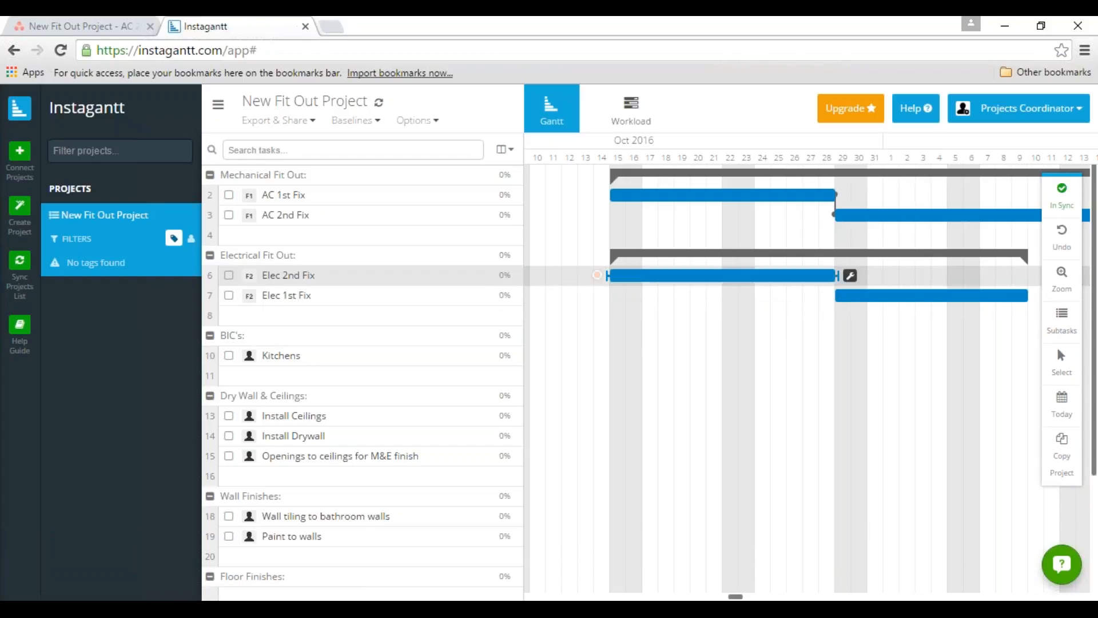
Switch to Asana to check the due dates of both Electrical Fit Out tasks, and return to Instagantt.
click(82, 25)
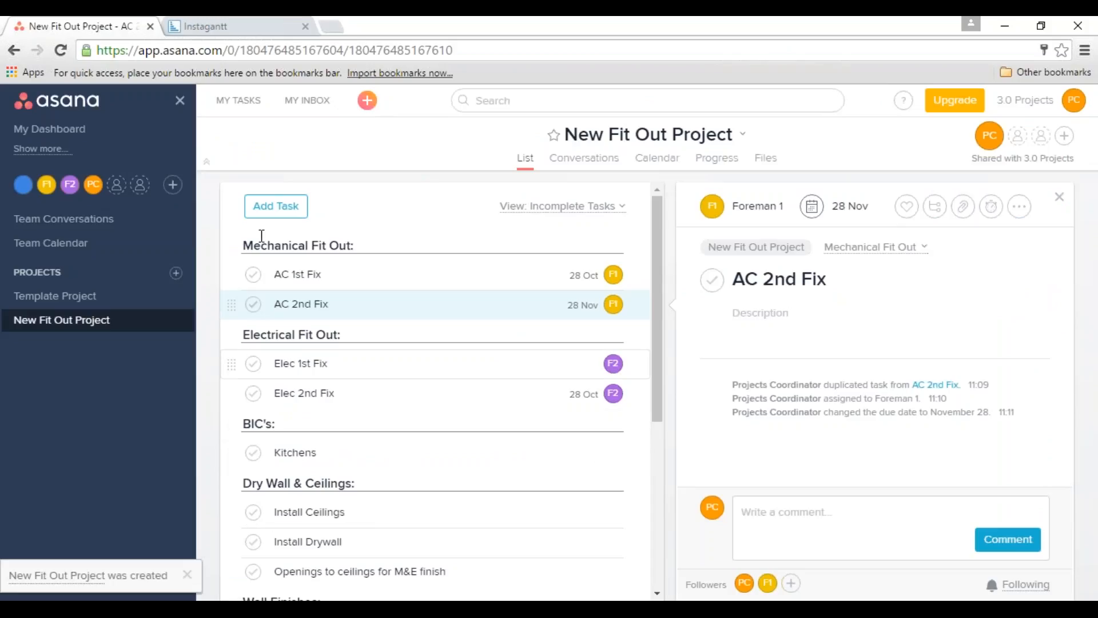
click(228, 27)
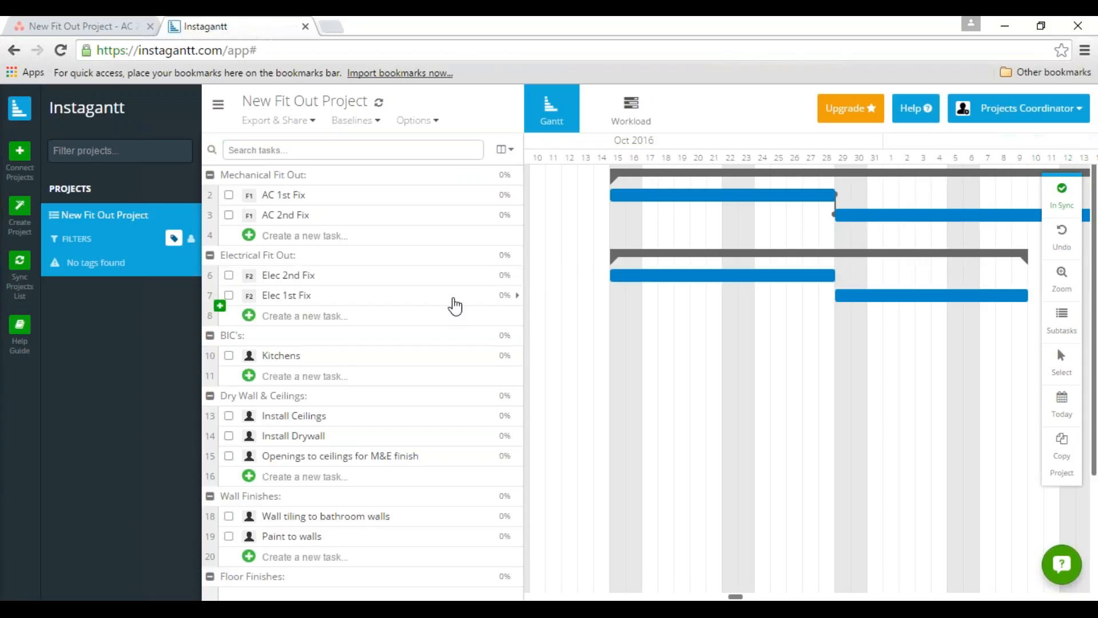
click(87, 24)
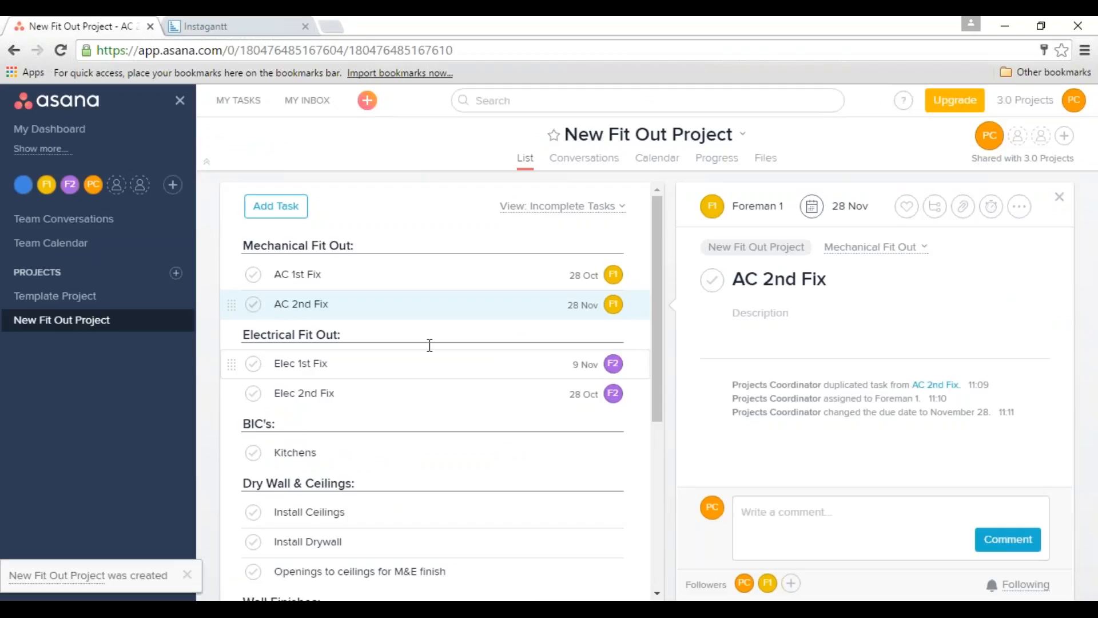
key(ctrl+Tab)
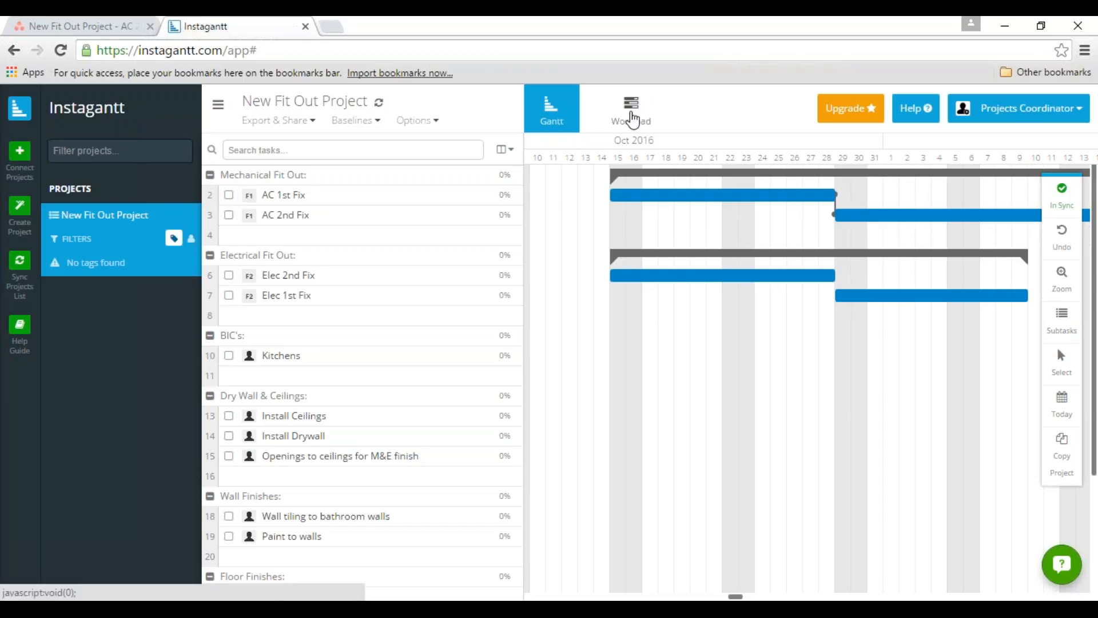
Review the project members' workload, and view the details of the AC 1st Fix task.
click(632, 119)
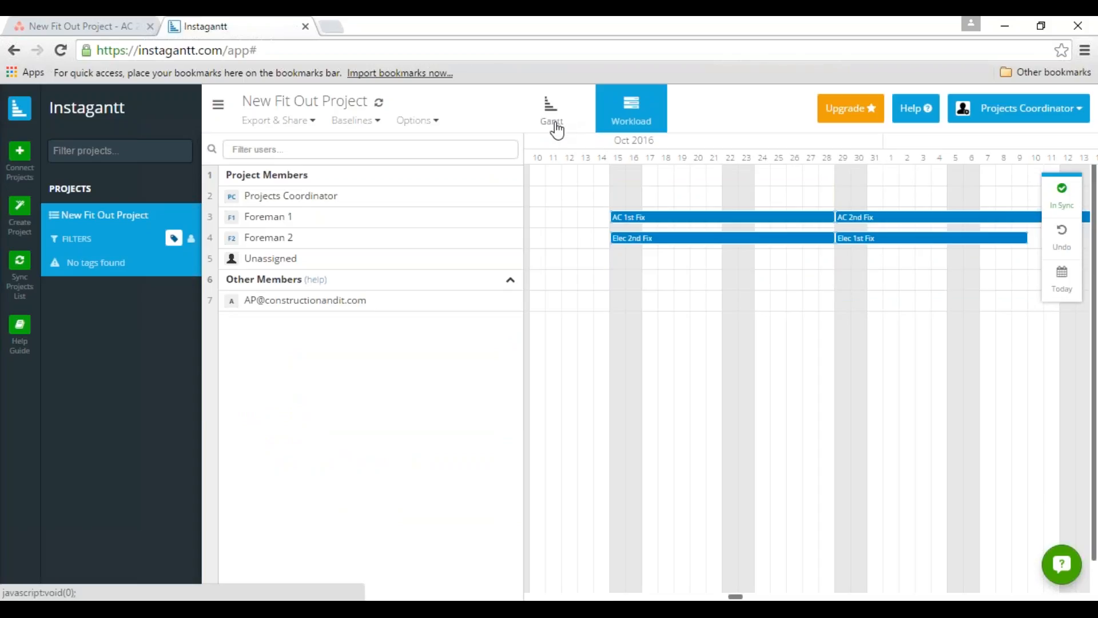
click(557, 130)
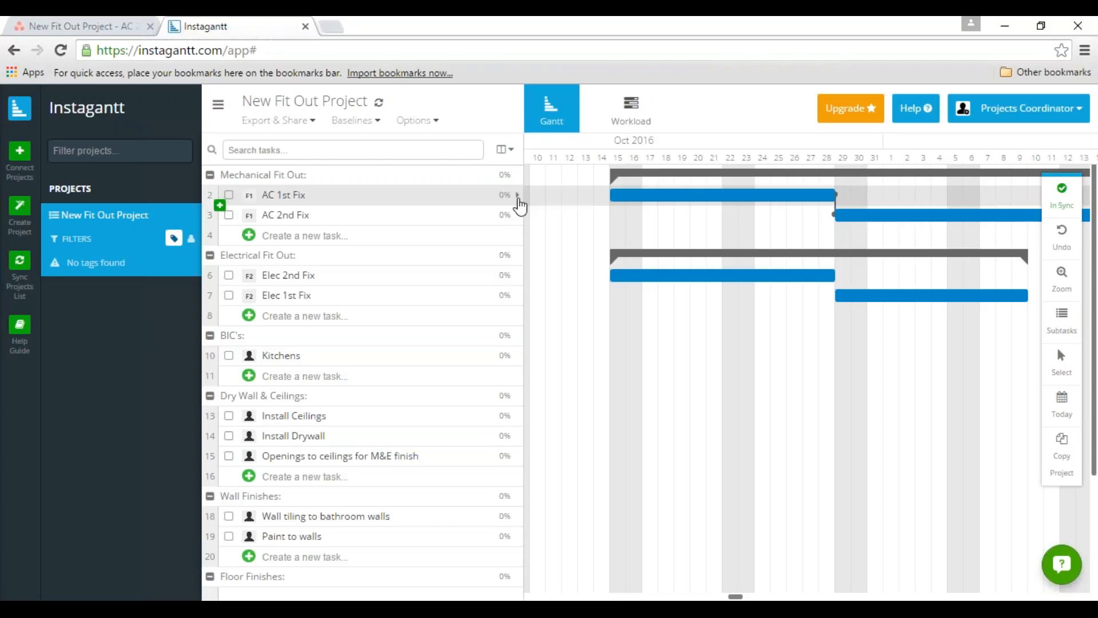
click(518, 197)
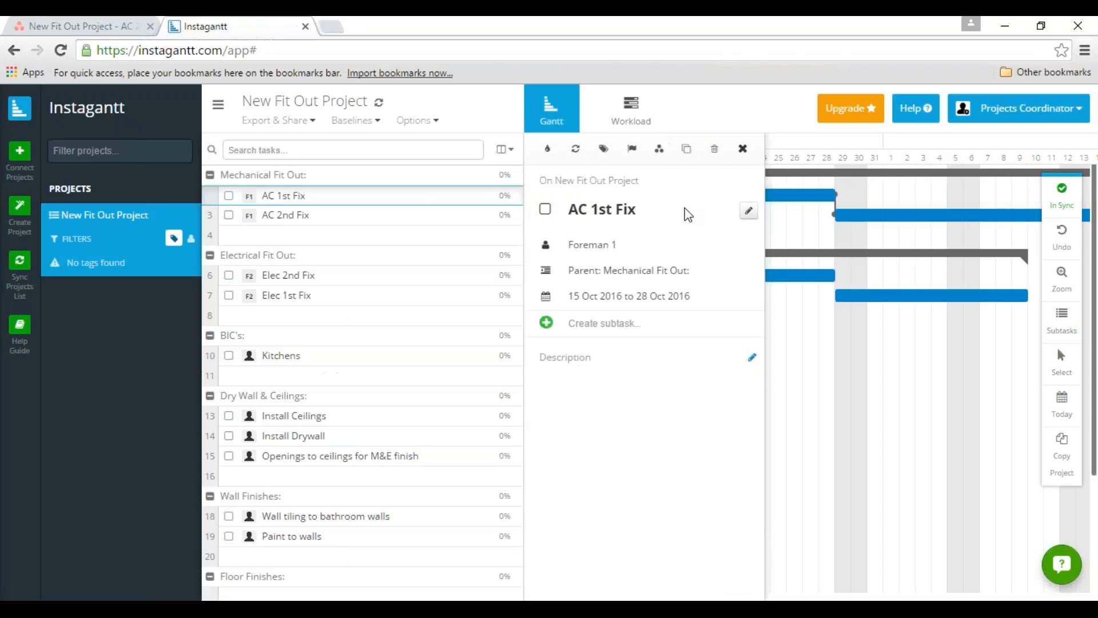
click(744, 150)
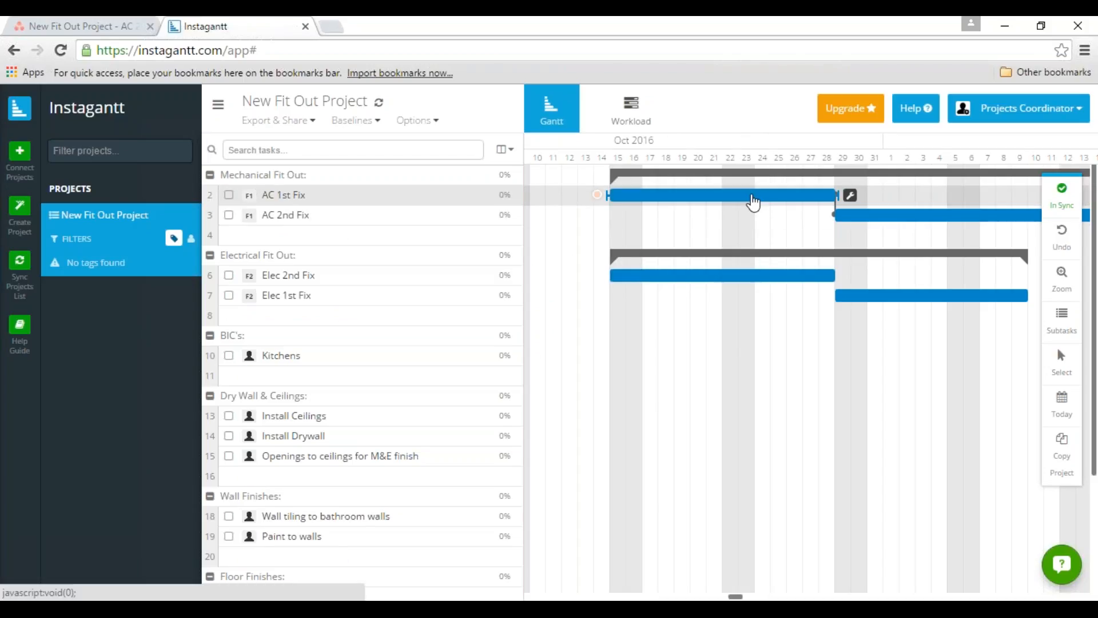
Set the progress of the AC 1st Fix task to 40%.
click(851, 198)
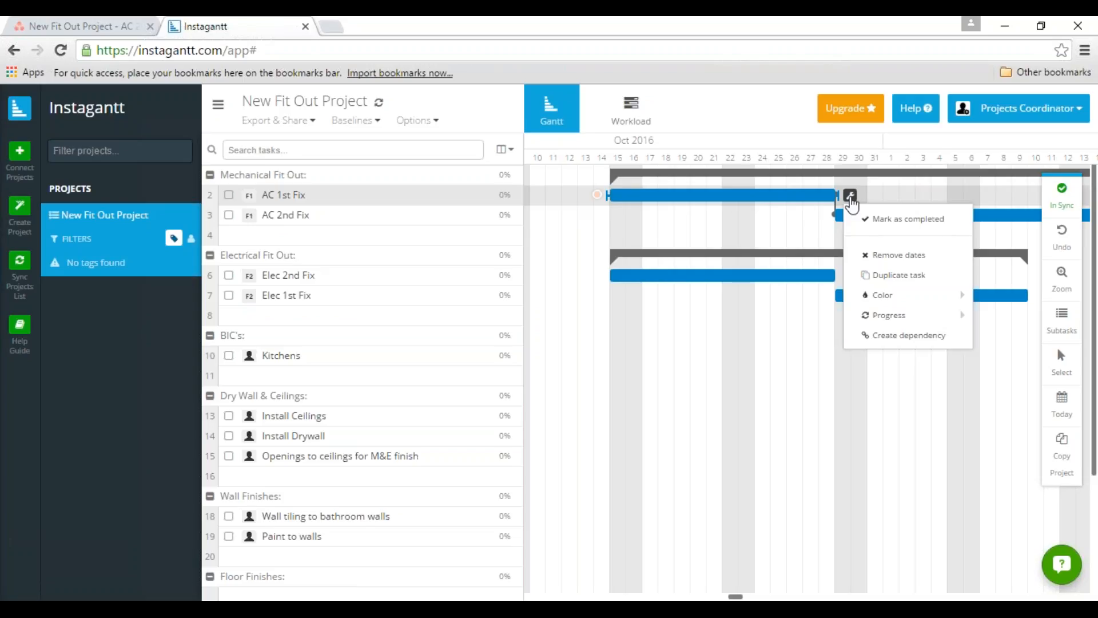
mouse_move(890, 319)
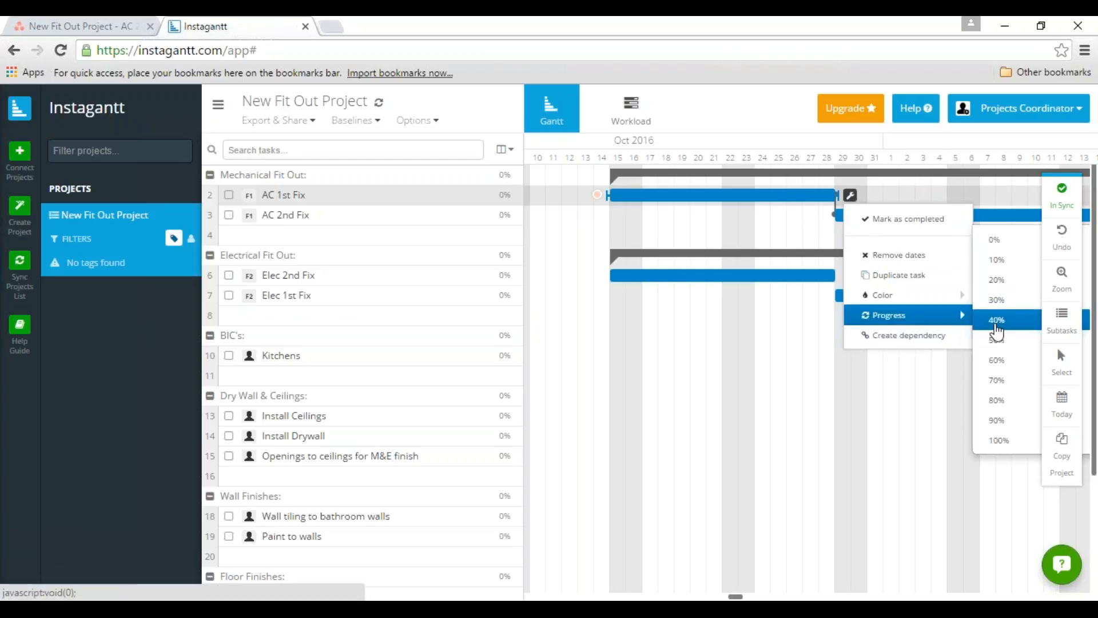
click(997, 321)
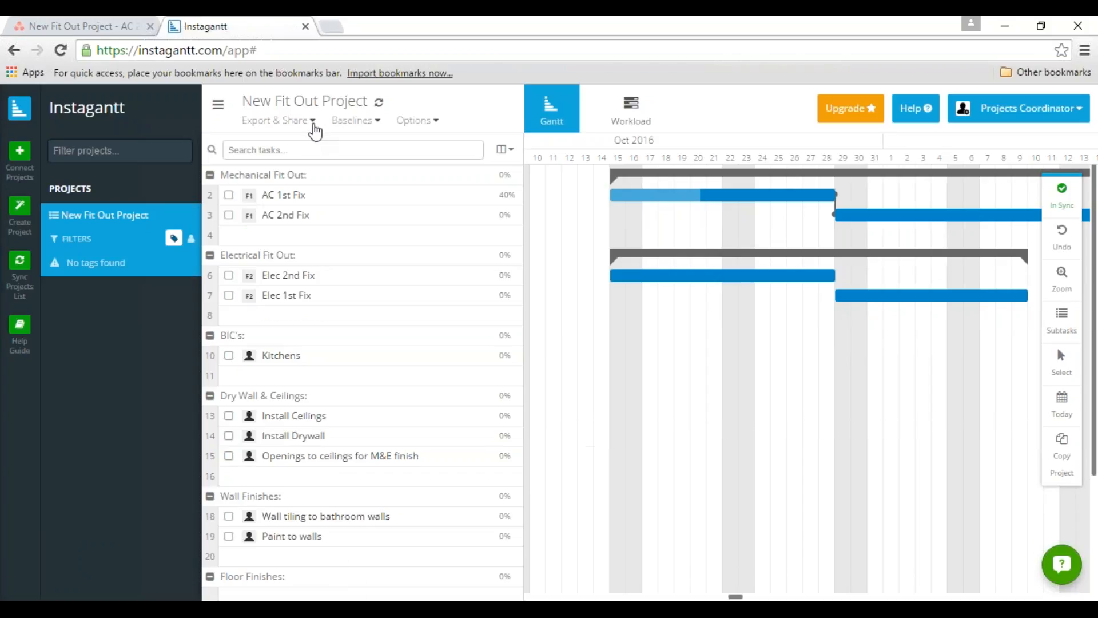
Export the Gantt chart as an image at the Weeks zoom level with task names included, and download it.
click(313, 122)
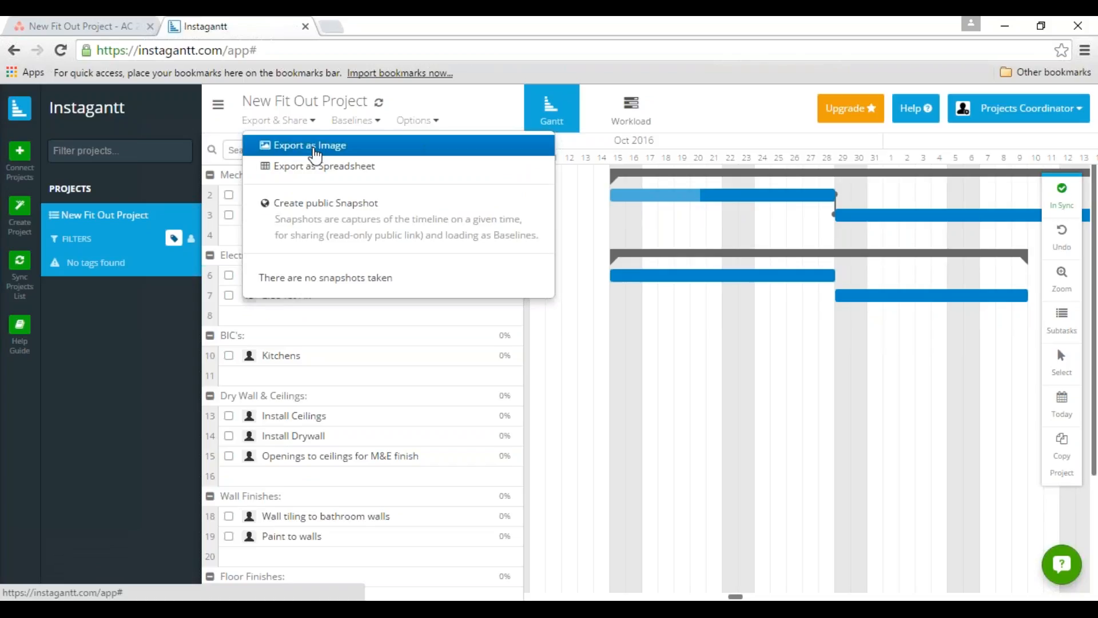
click(314, 150)
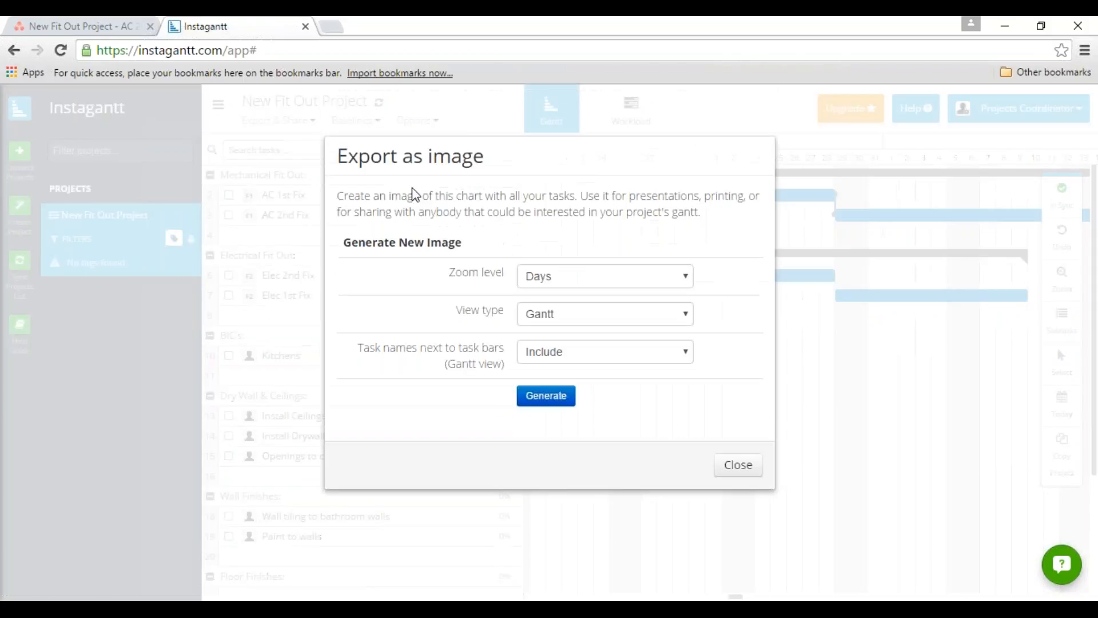
click(683, 278)
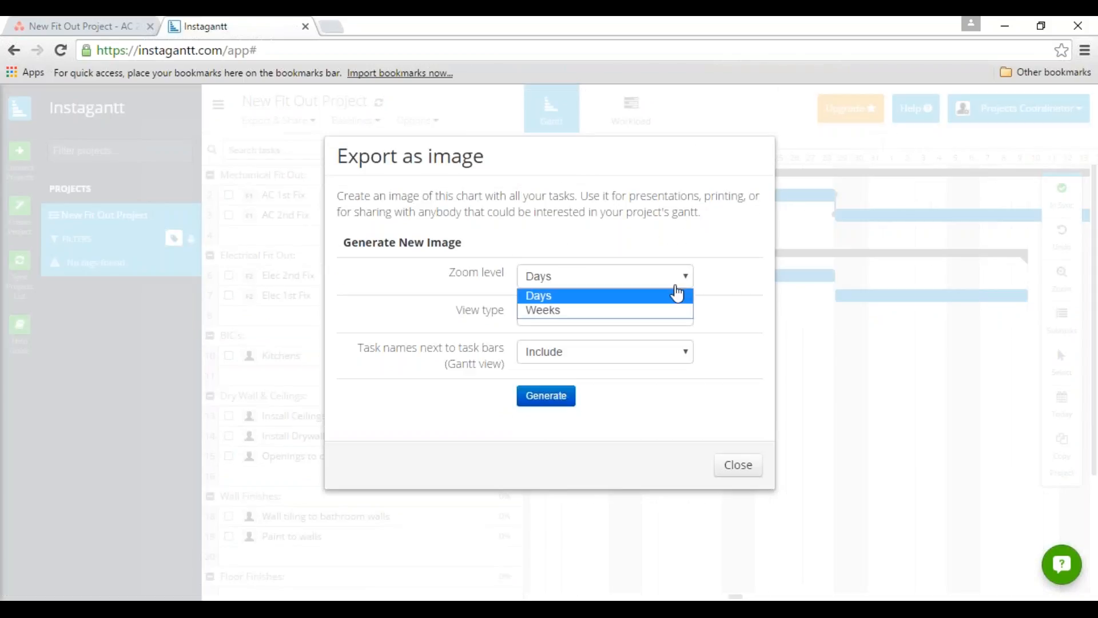
click(679, 292)
click(547, 399)
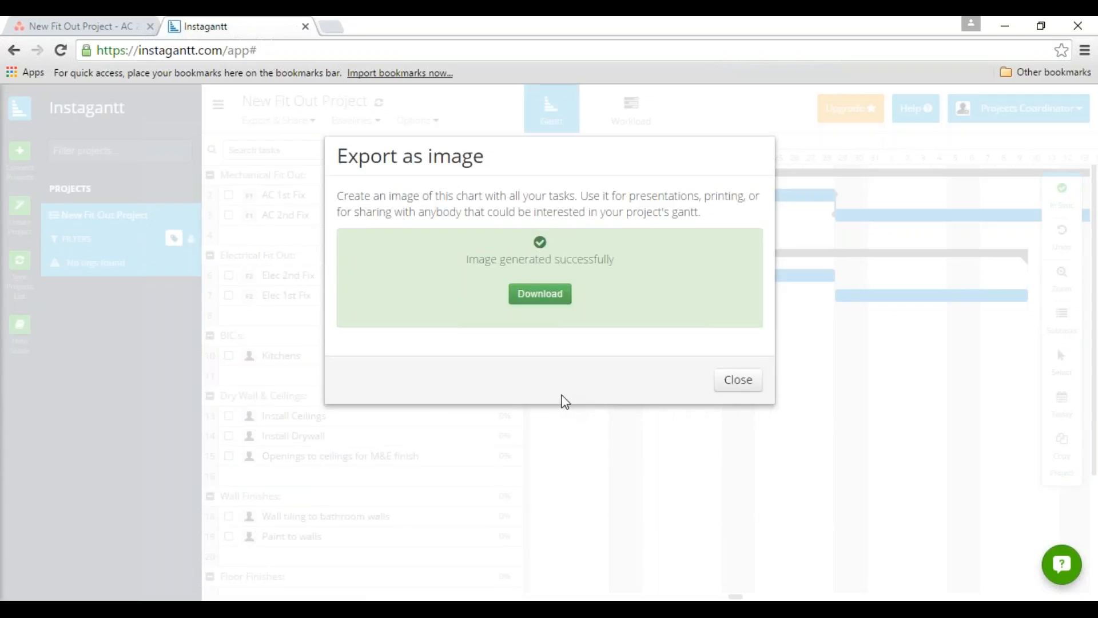
click(547, 298)
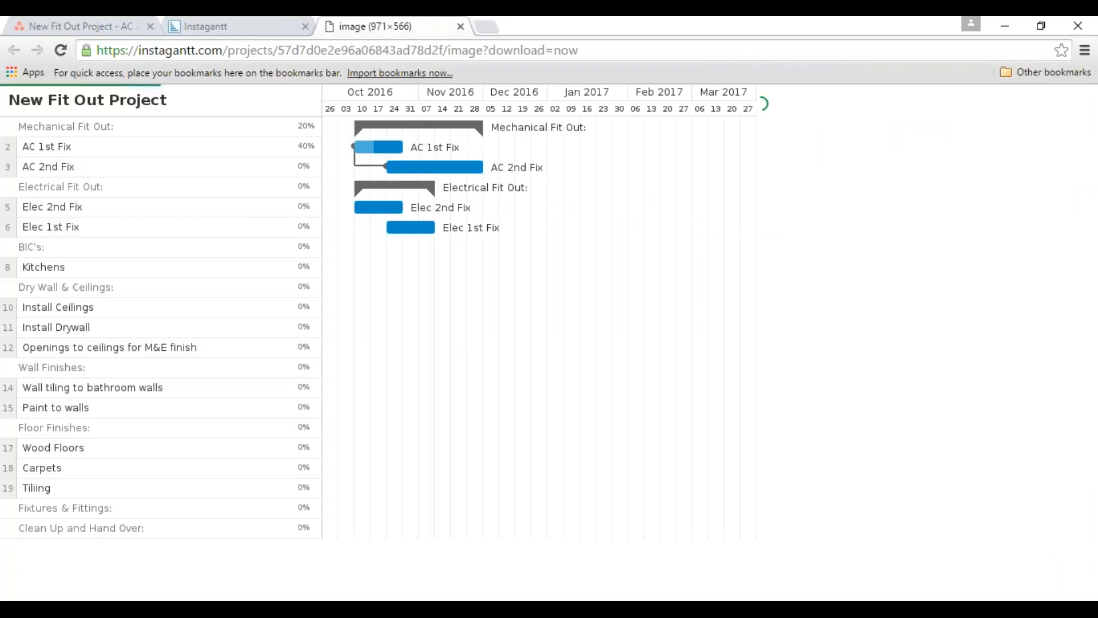
click(262, 23)
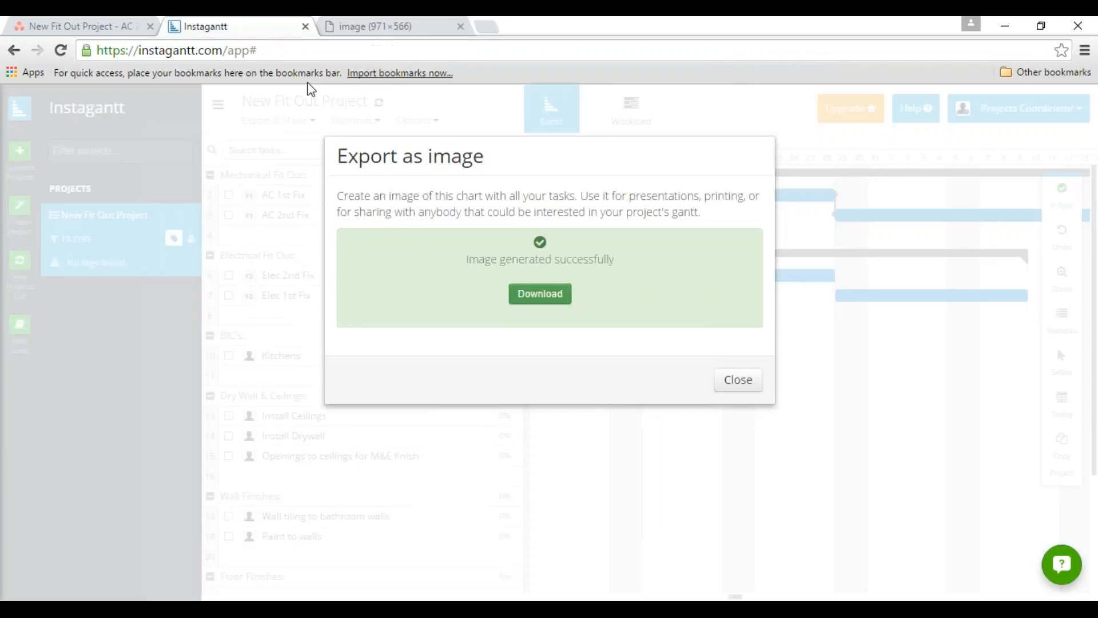
click(742, 381)
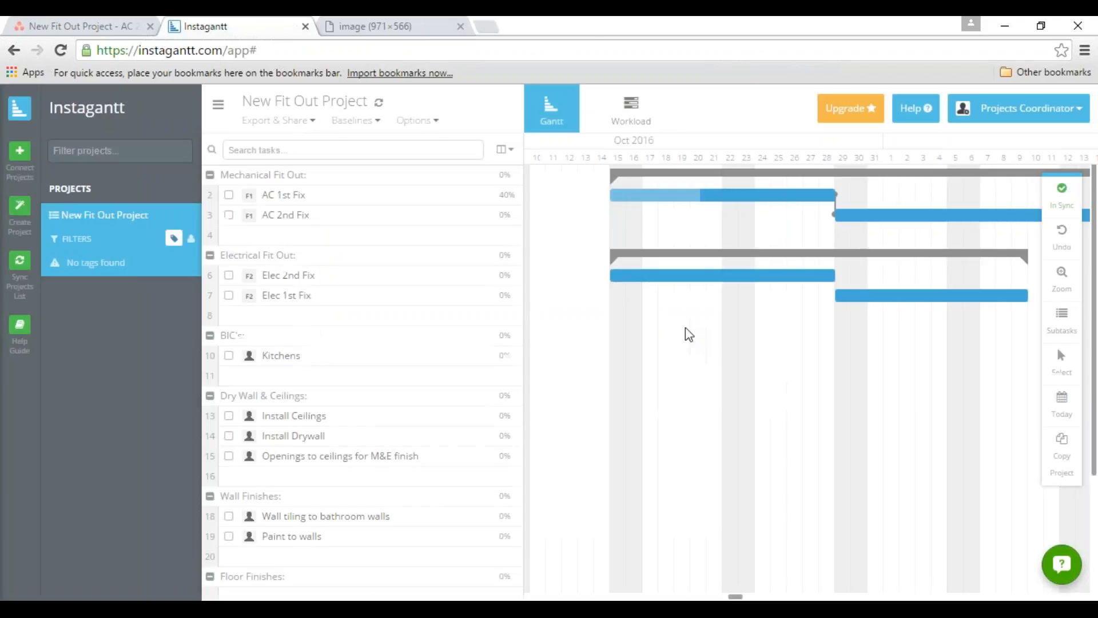
Switch to Asana and look through the project calendar up to late October 2016 for the task due dates.
click(88, 24)
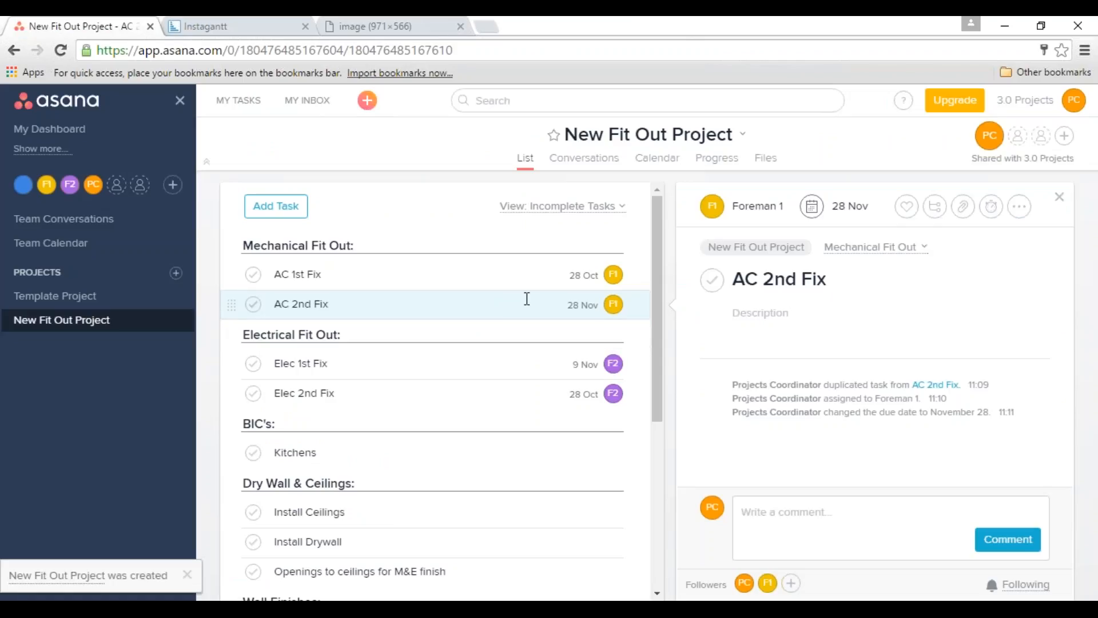
click(661, 171)
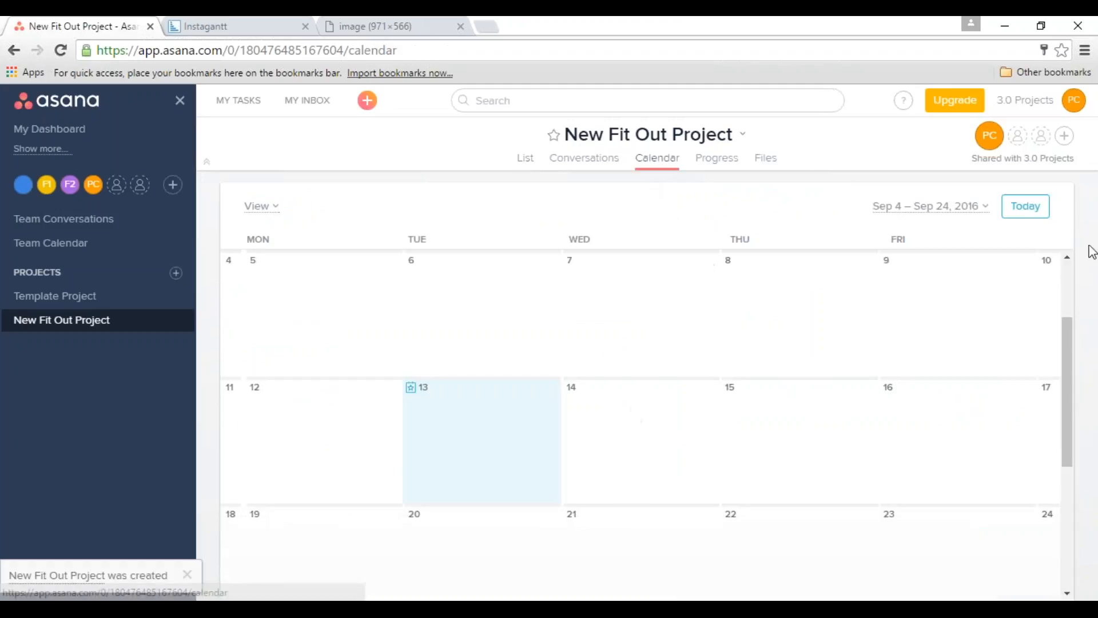
click(1067, 594)
scroll(1068, 594, down, 4)
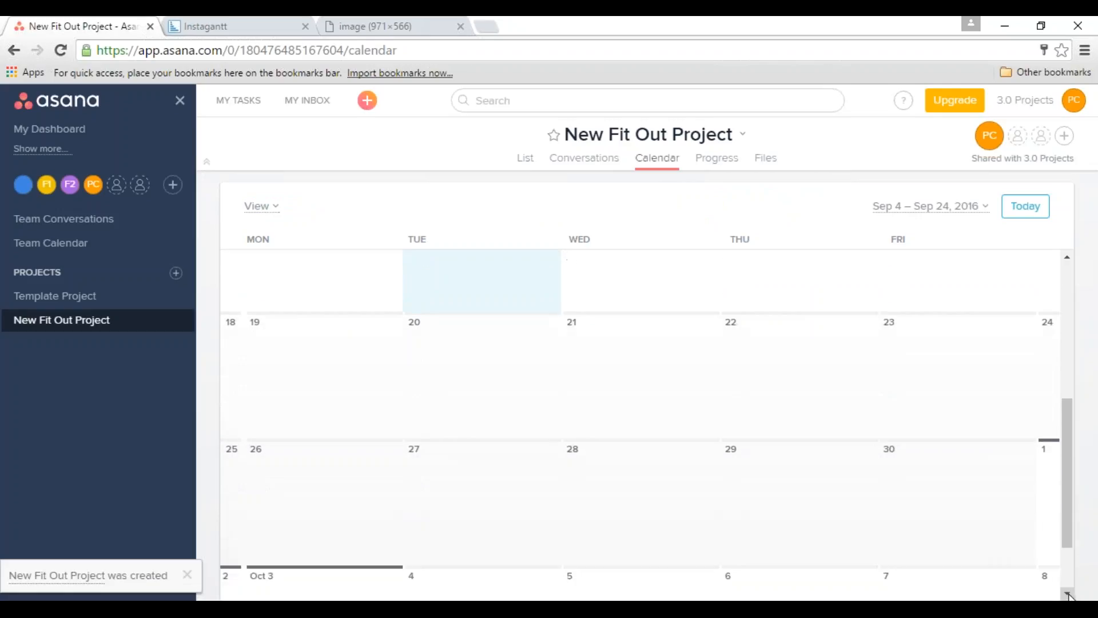
scroll(1068, 594, down, 2)
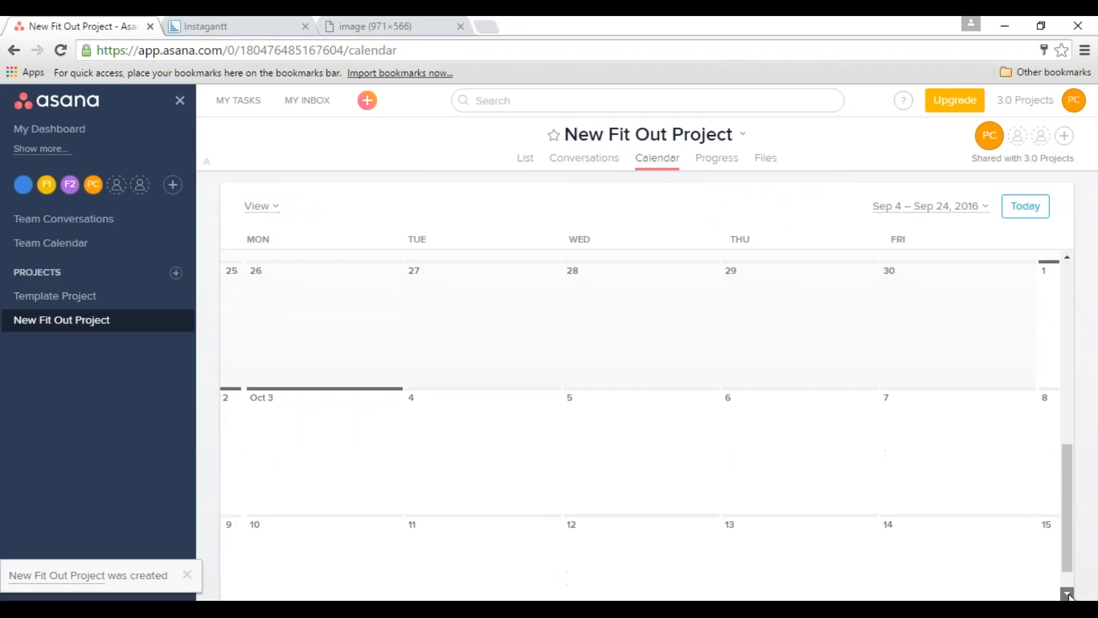
drag(1069, 536, 1071, 582)
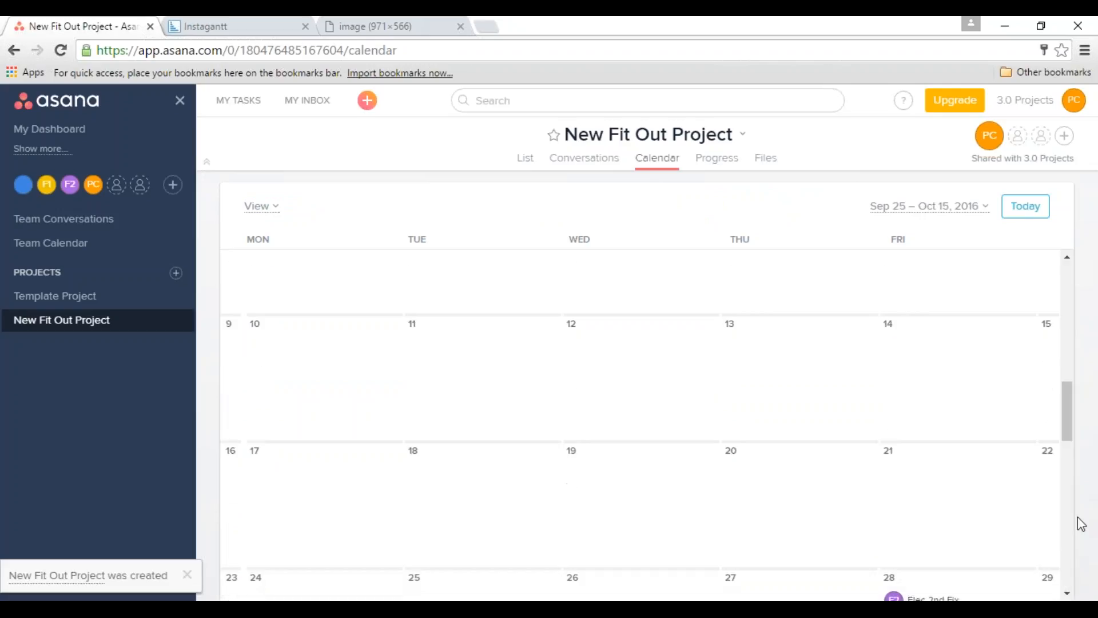
click(1067, 595)
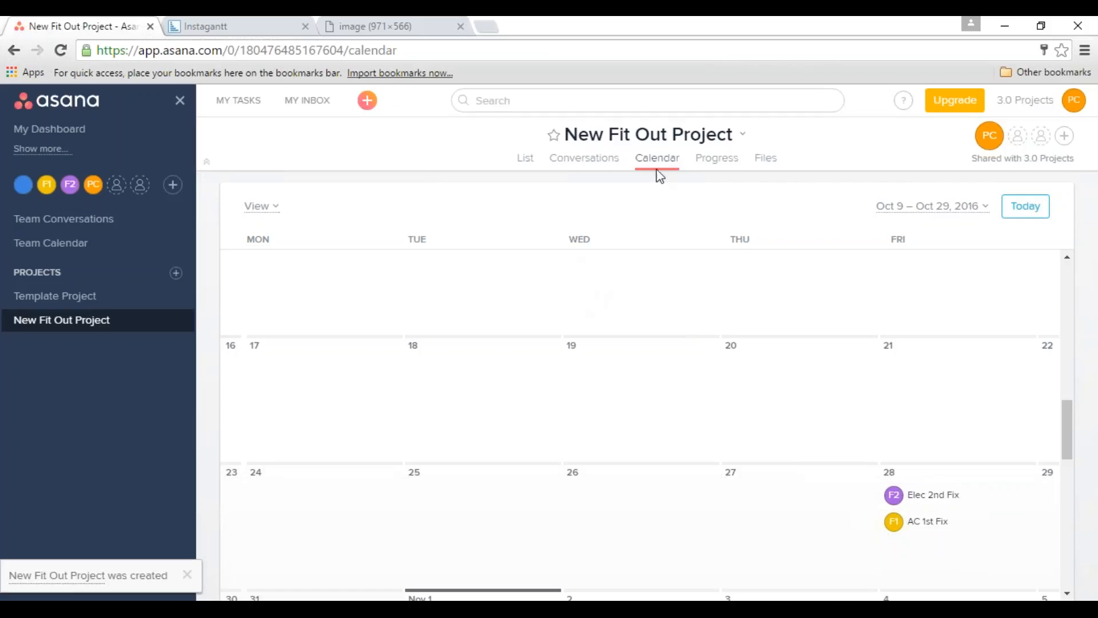
Post a yellow status update in the project's progress view reading "Need to redo the ceiling in bedroom 1".
click(720, 170)
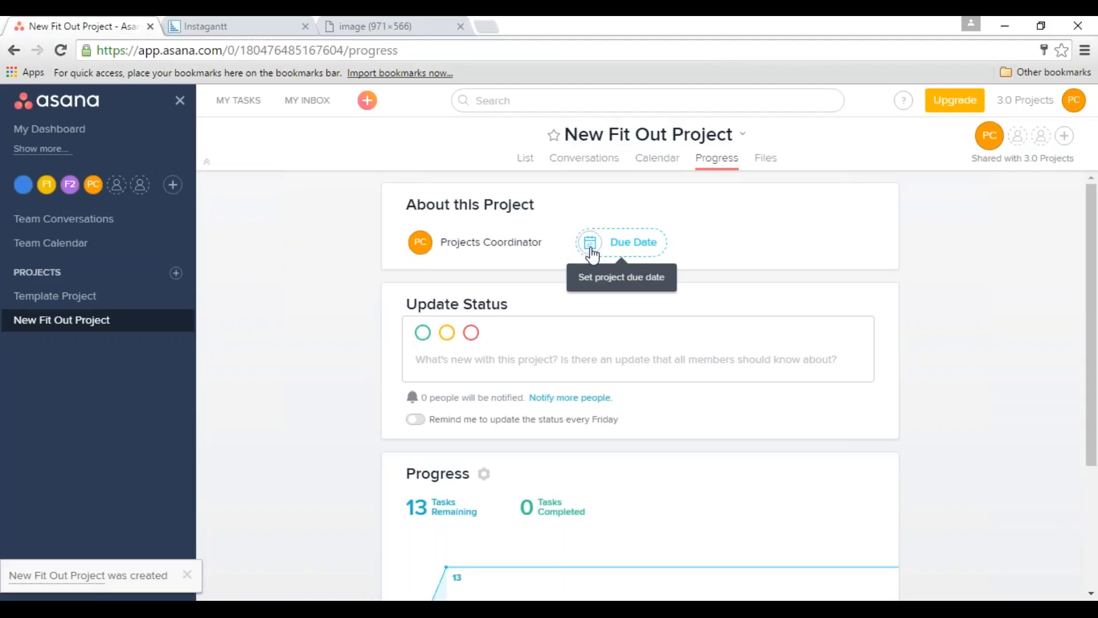
click(591, 249)
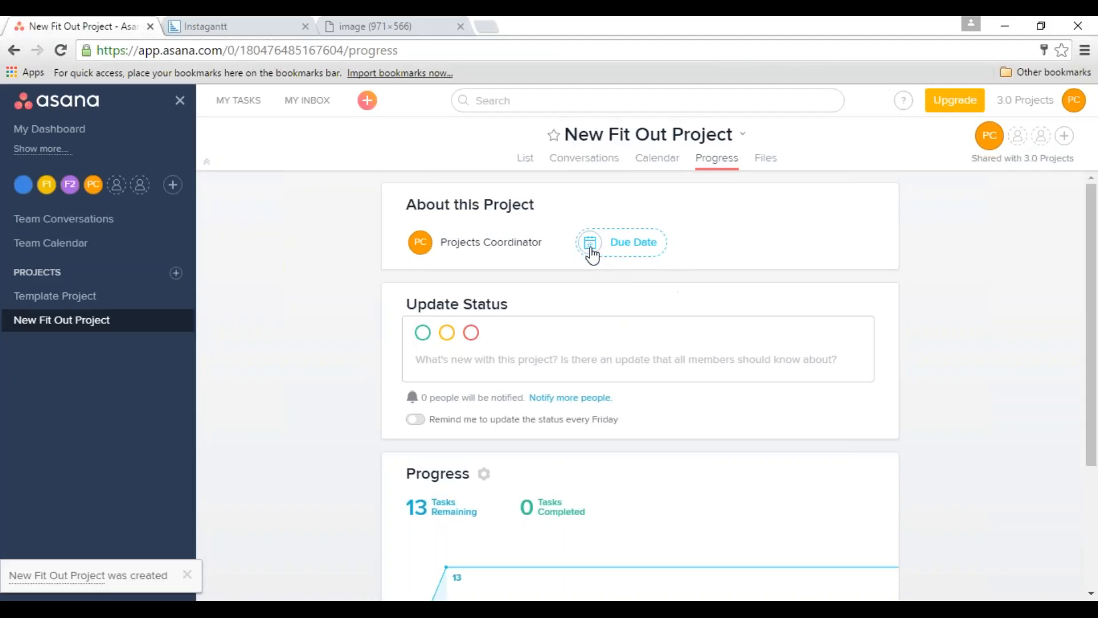
click(592, 254)
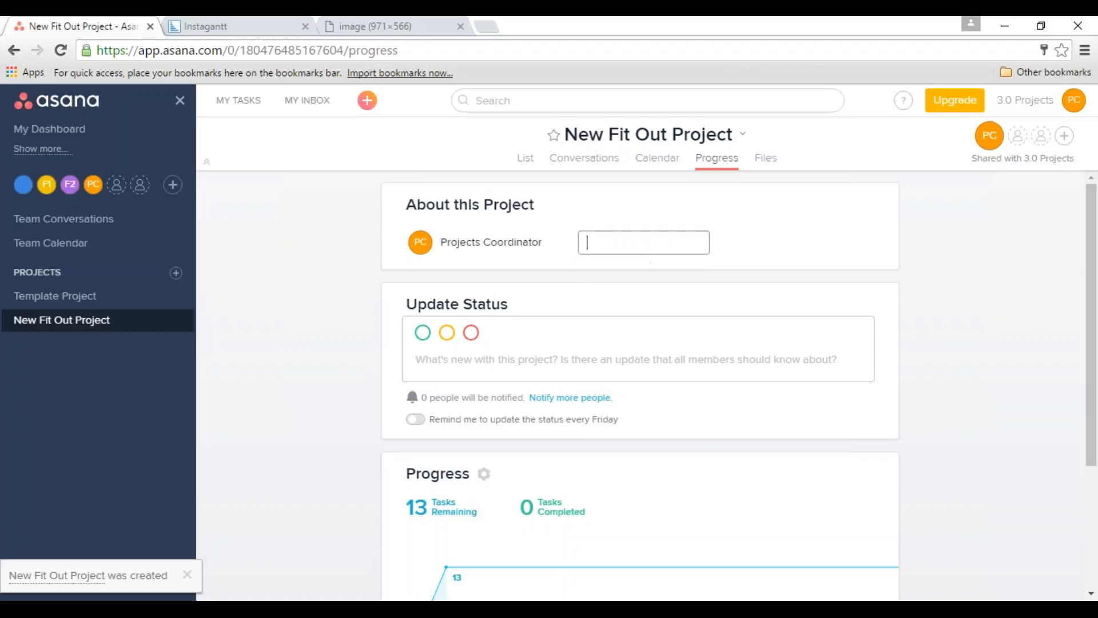
click(448, 334)
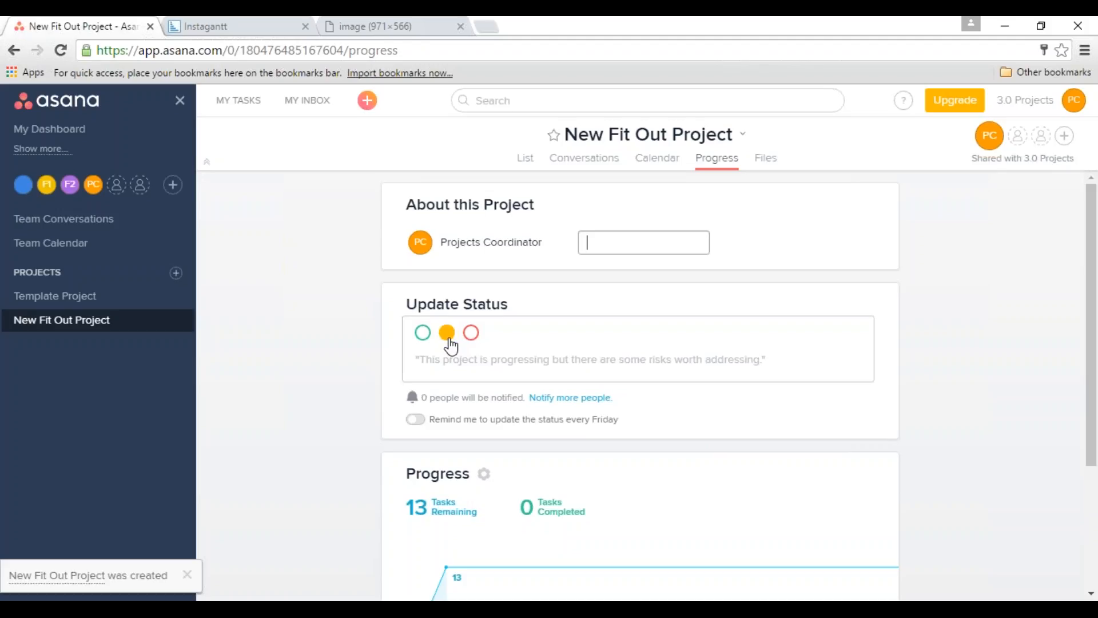
click(494, 375)
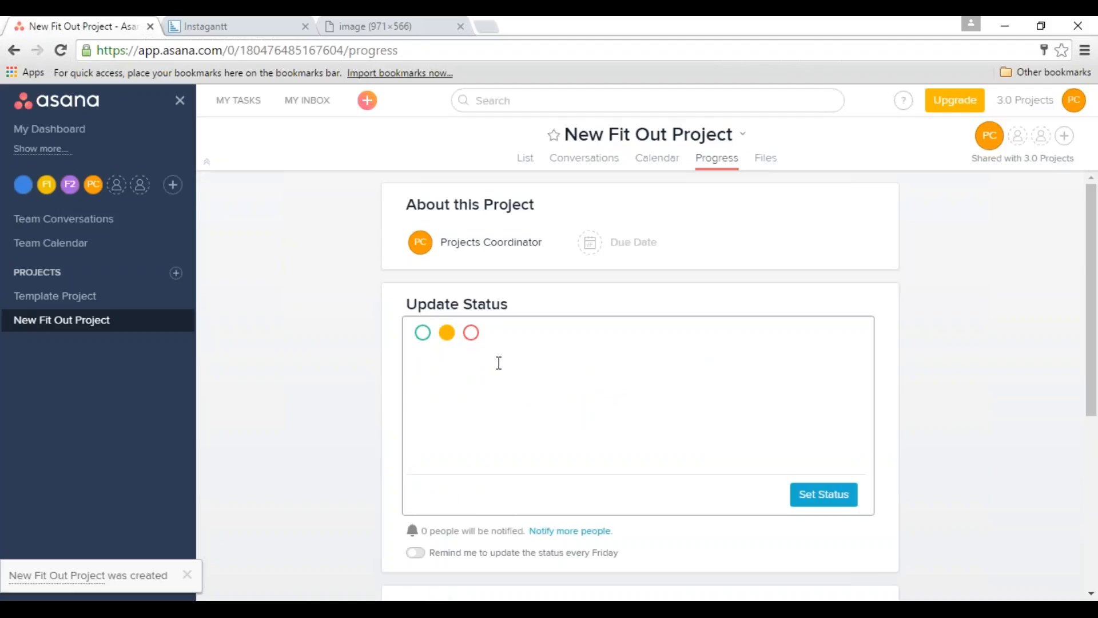
text(Need to redo the ceiling in b)
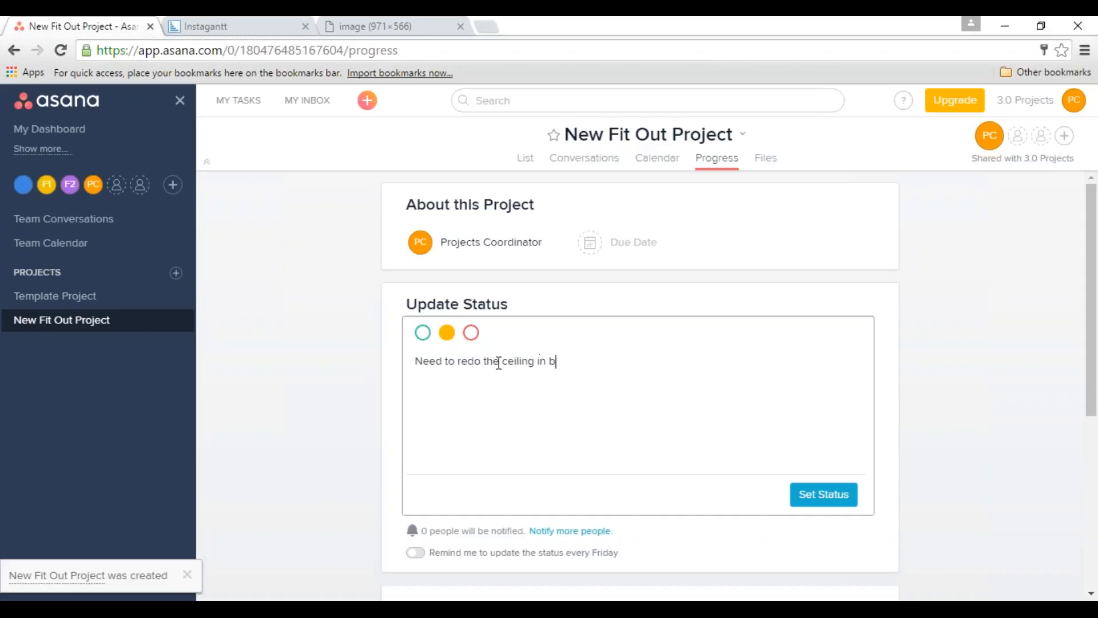
text(edroom 1)
key(ctrl+Return)
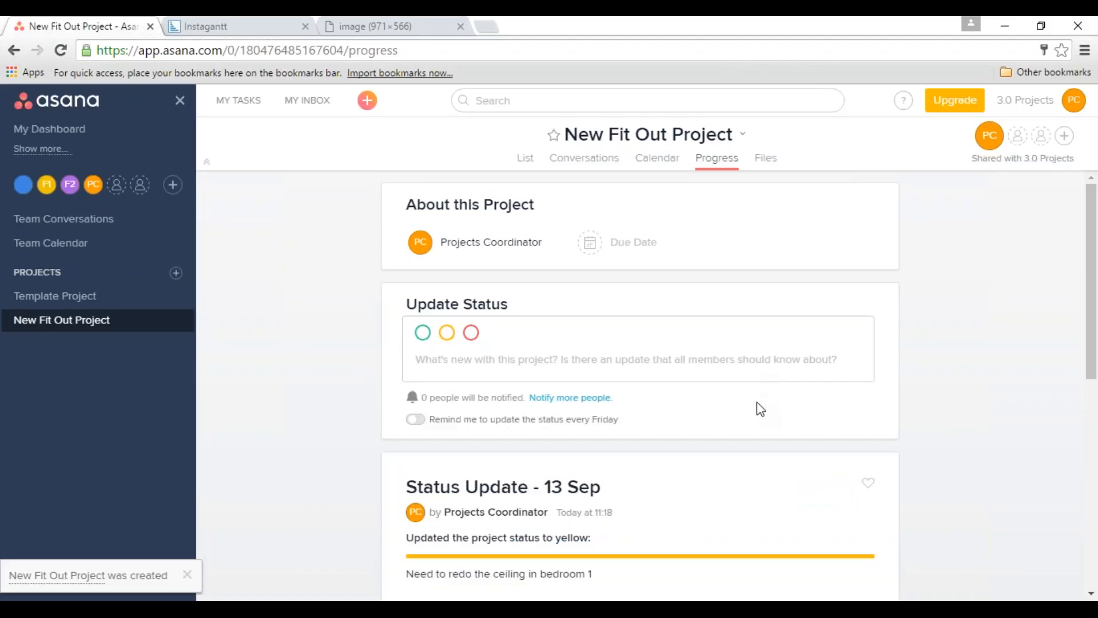
Set the project's due date to 30 January 2017.
scroll(750, 412, down, 3)
scroll(753, 415, down, 1)
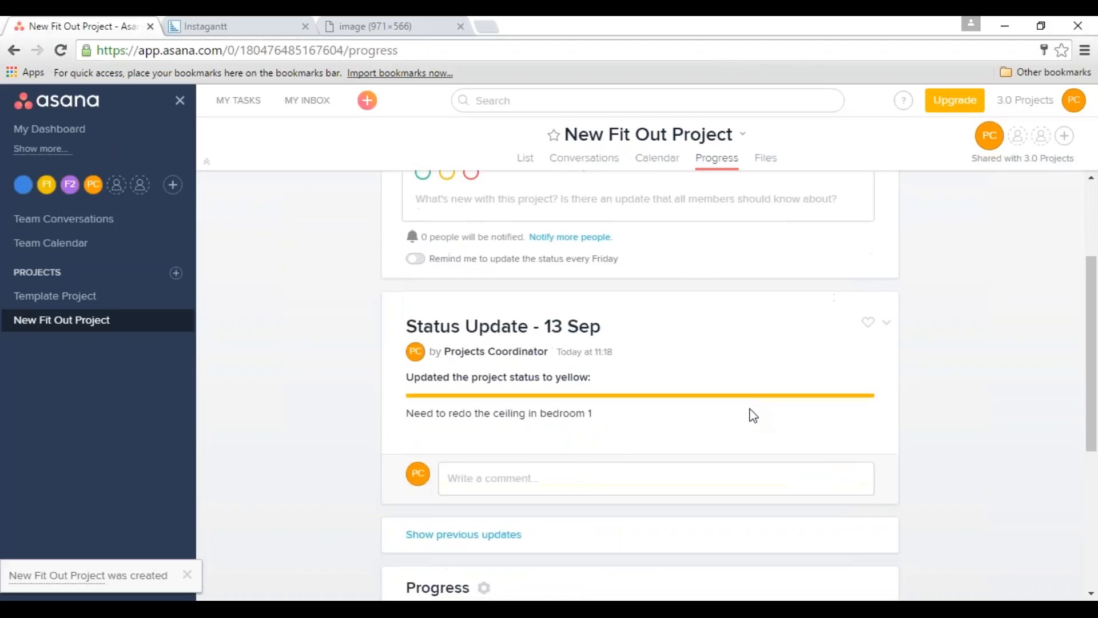
scroll(751, 422, up, 1)
scroll(750, 427, down, 1)
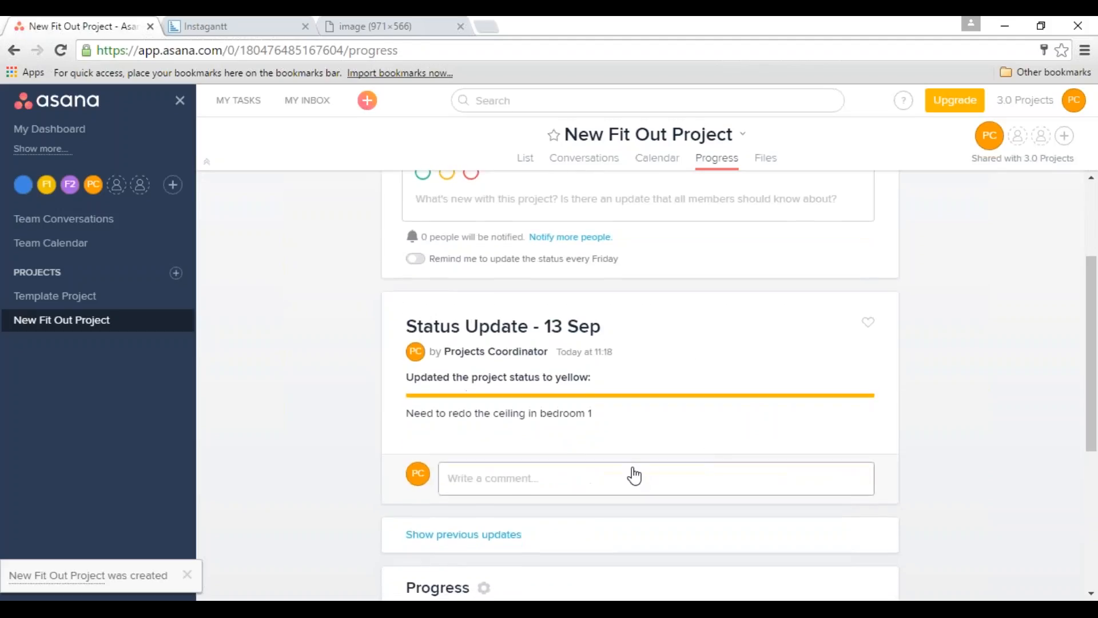
scroll(631, 473, down, 2)
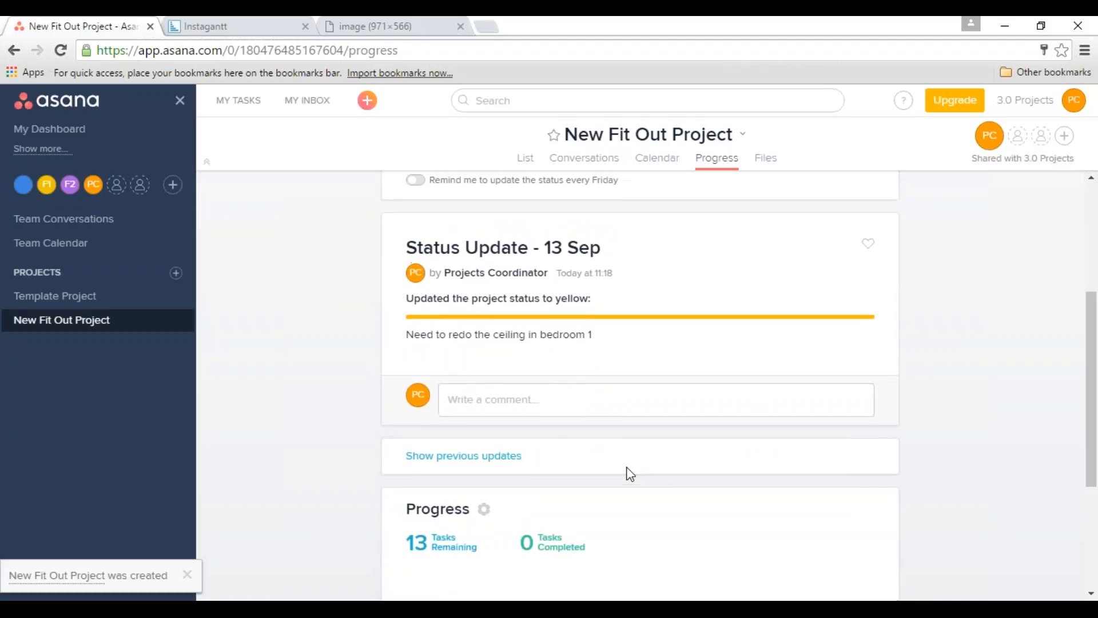
scroll(625, 473, up, 3)
scroll(558, 277, up, 2)
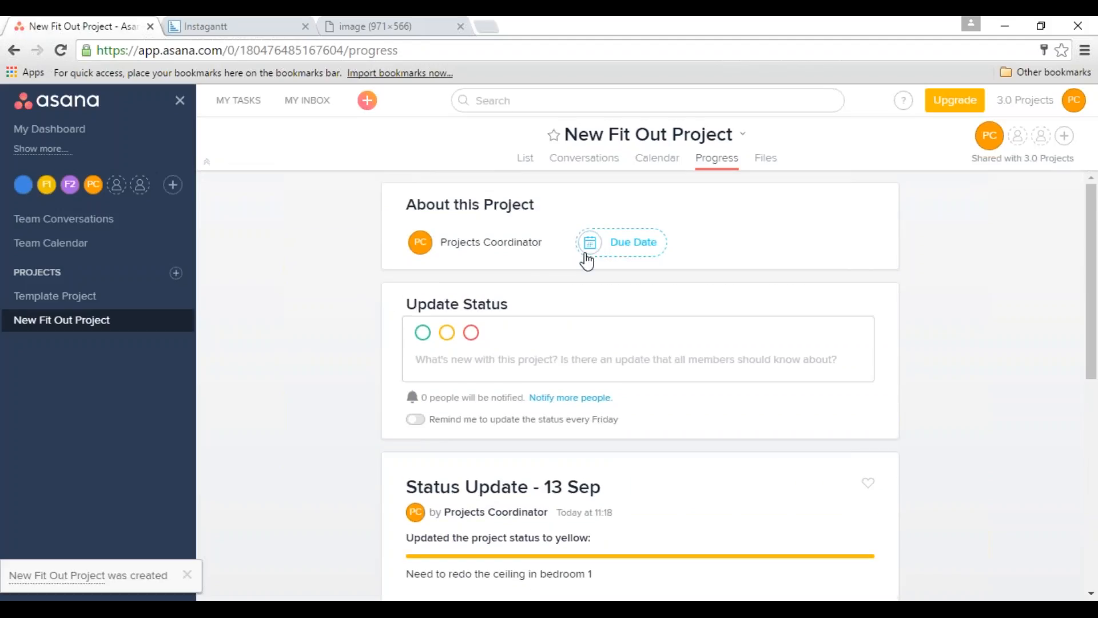
click(587, 261)
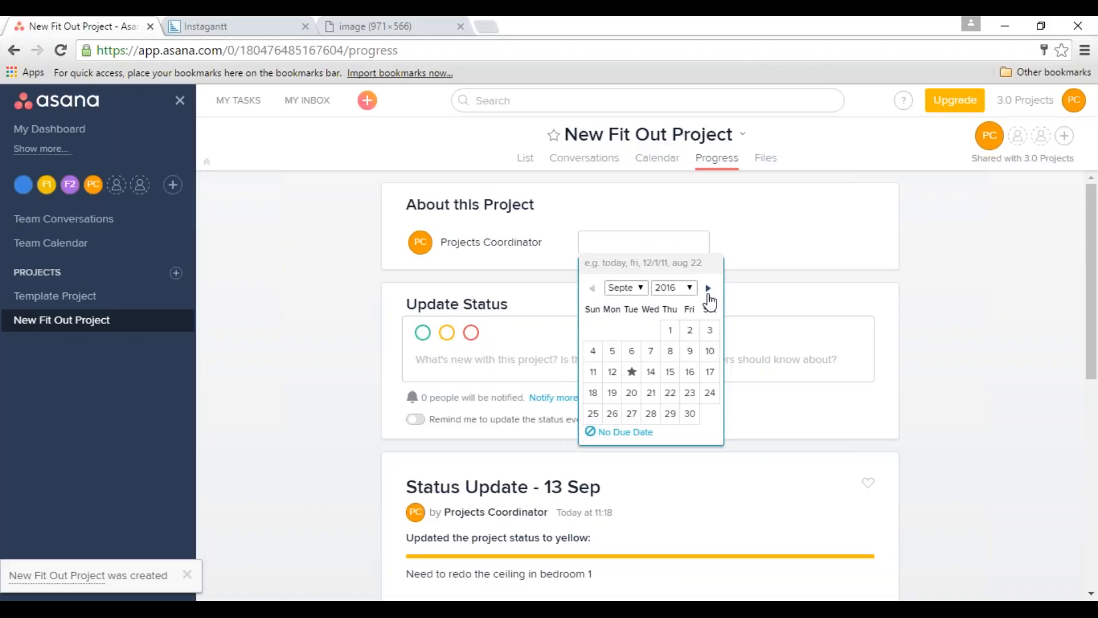
click(709, 292)
click(709, 292)
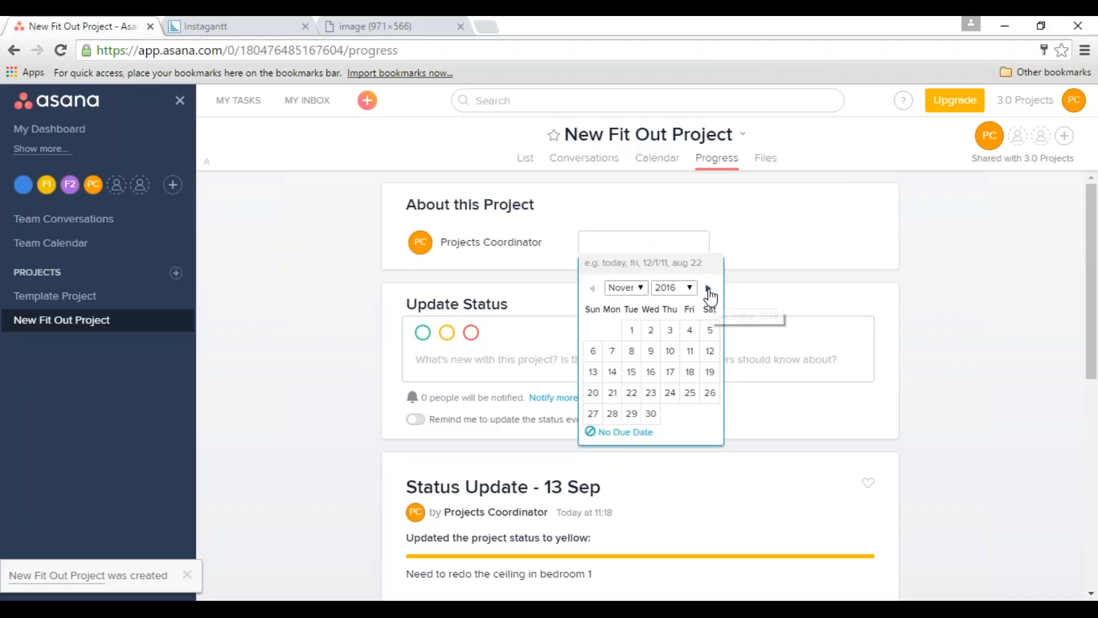
click(709, 292)
click(709, 292)
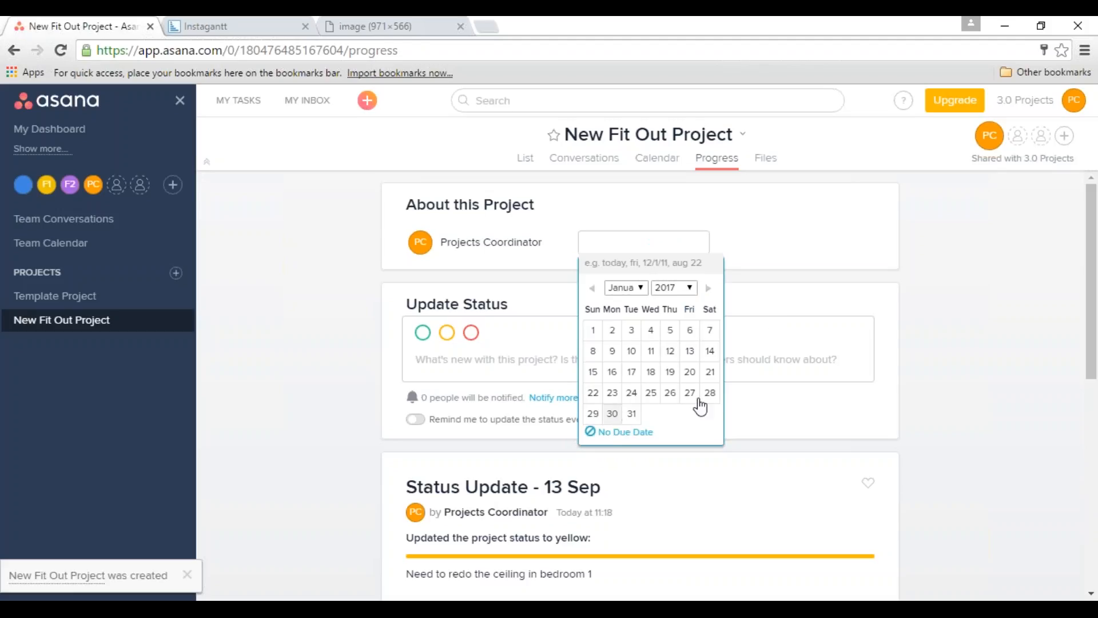
Examine the project's progress chart, and return to the task list.
scroll(714, 424, down, 3)
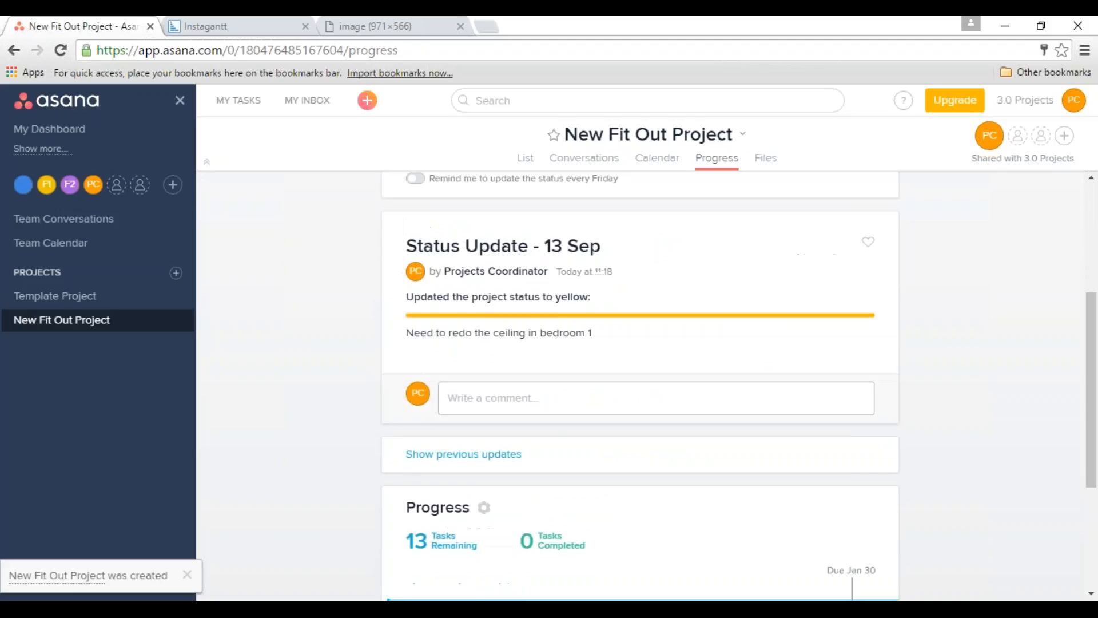
scroll(714, 420, down, 3)
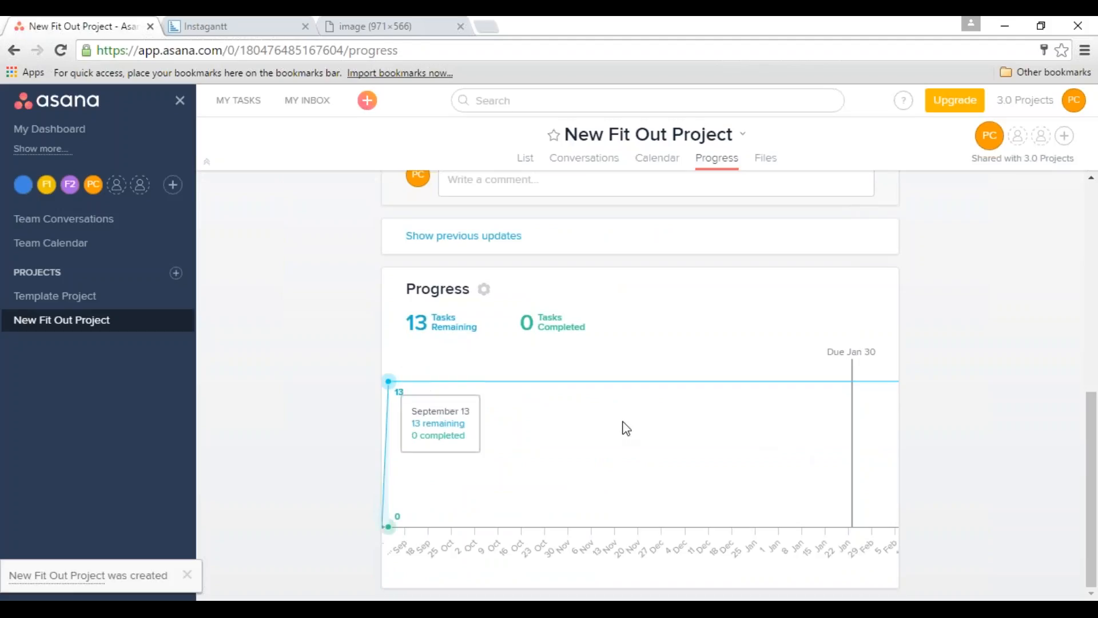
scroll(630, 429, up, 4)
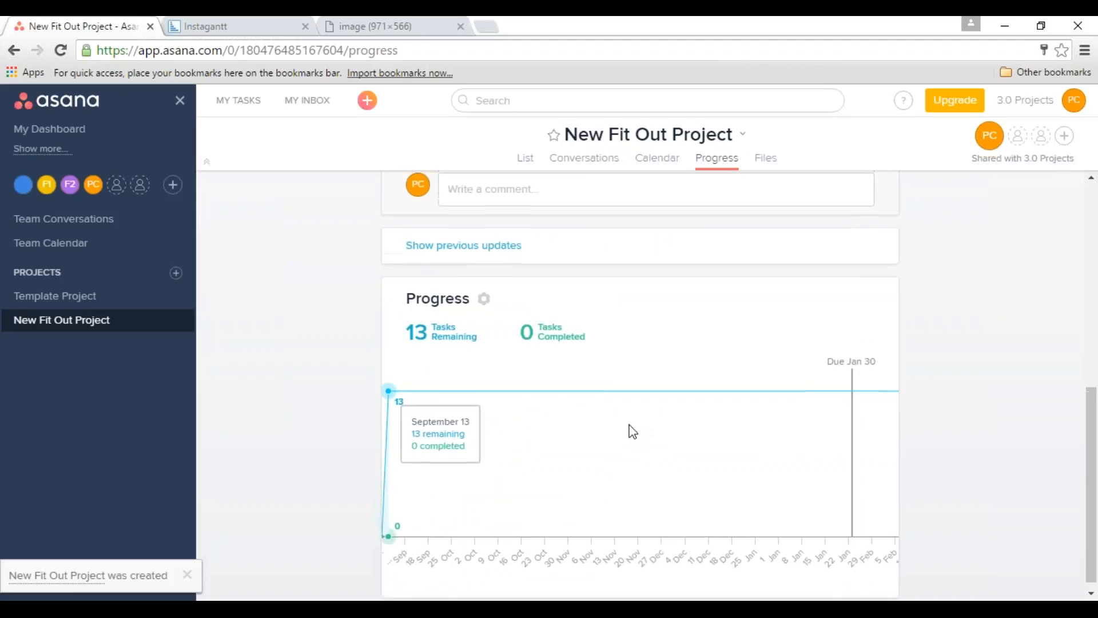
click(524, 161)
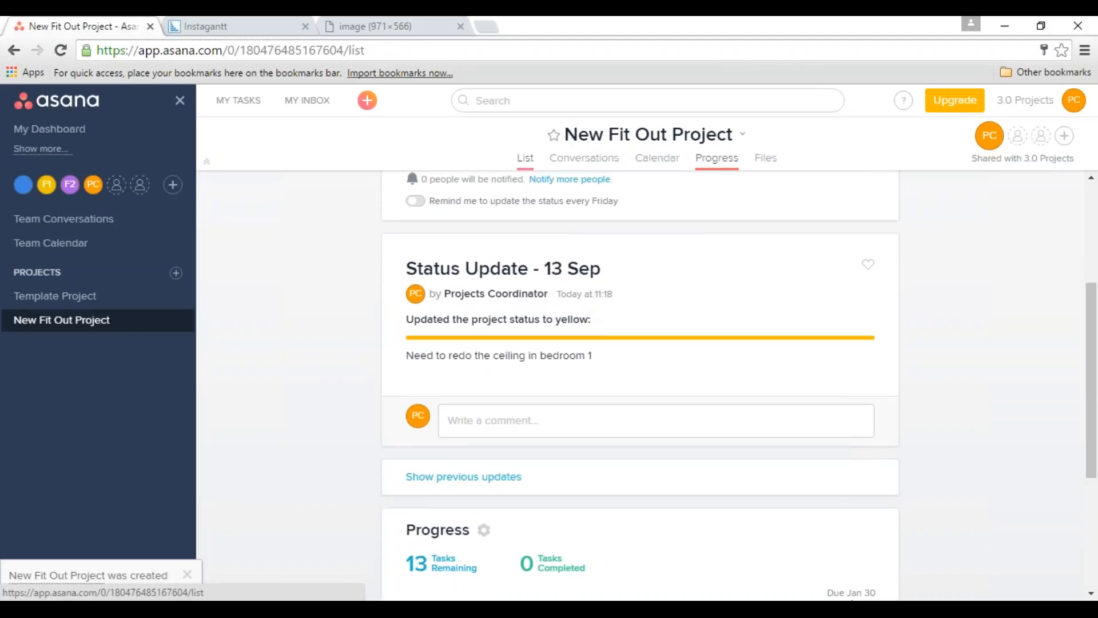